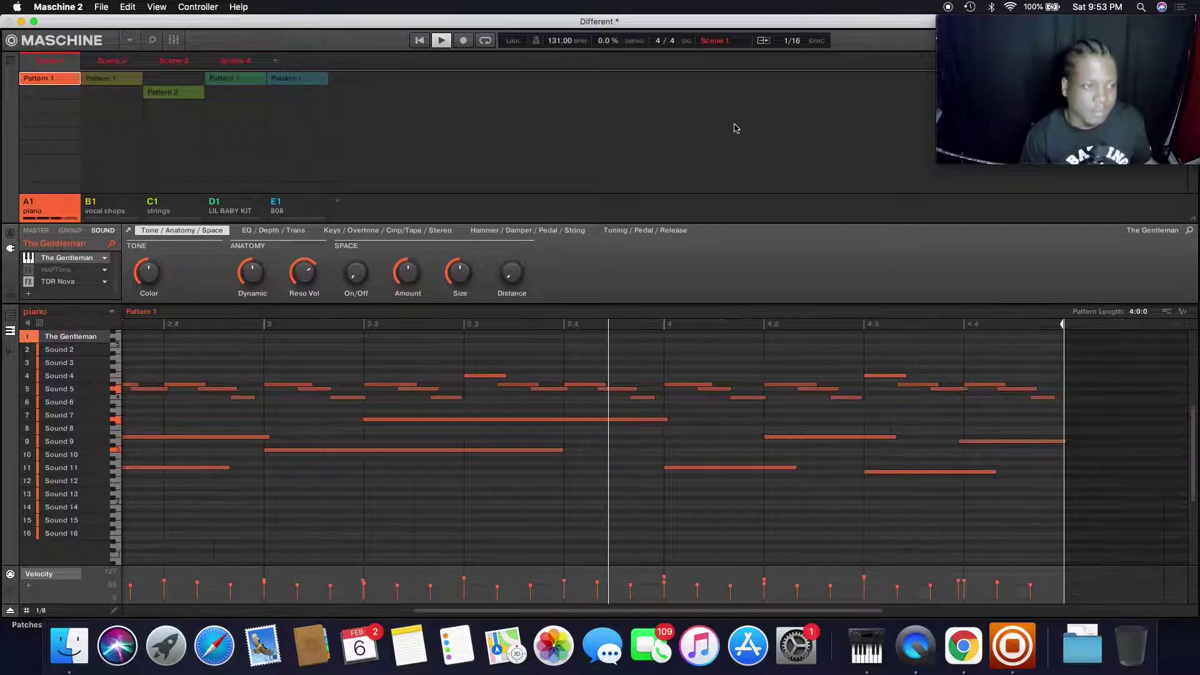
# Stop the piano playback and view the HalfTime effect's settings in its plugin window.
pyautogui.press('space')
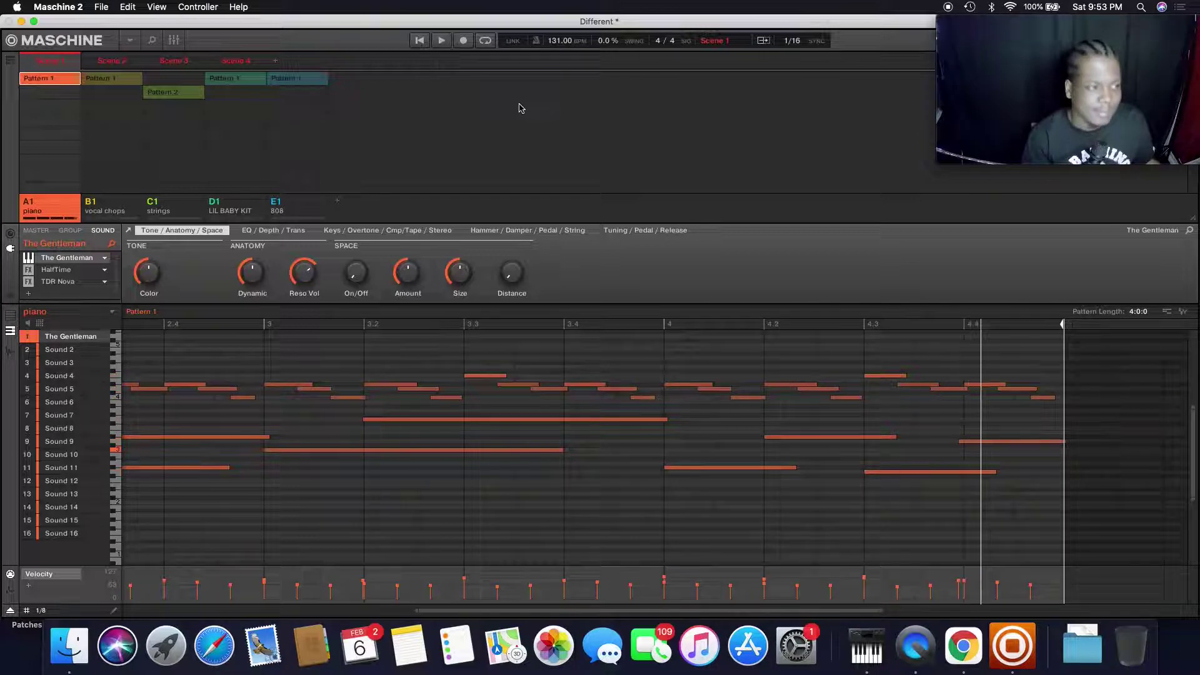
pyautogui.click(54, 272)
pyautogui.click(128, 230)
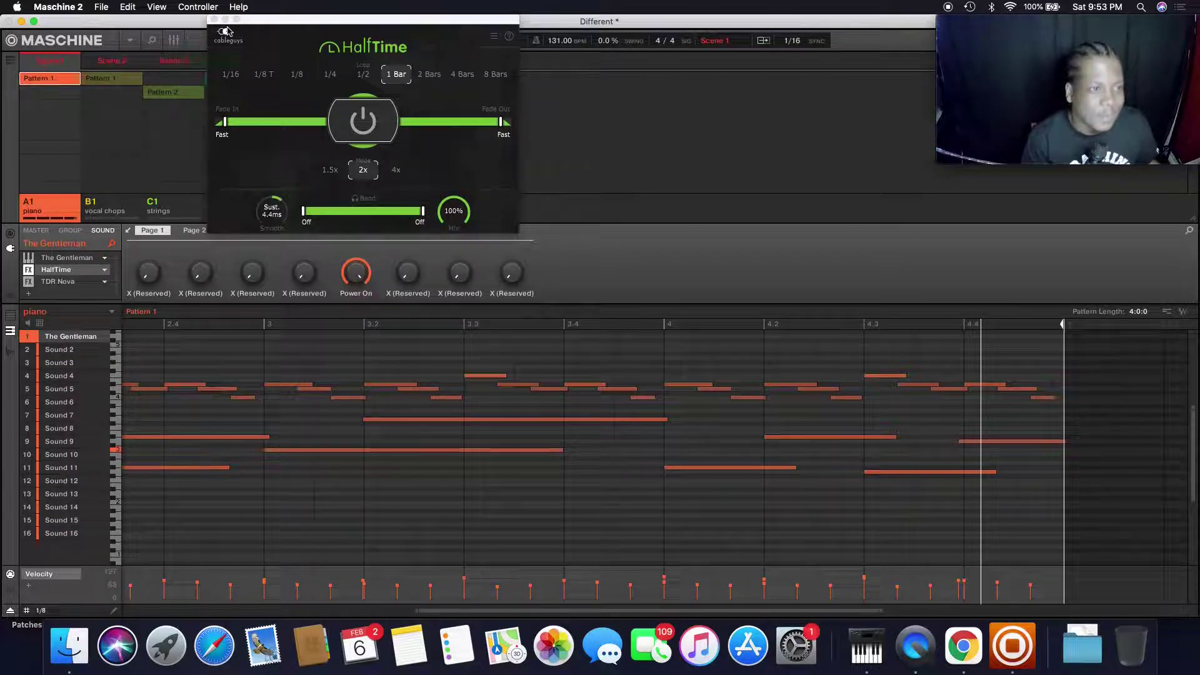
pyautogui.click(214, 20)
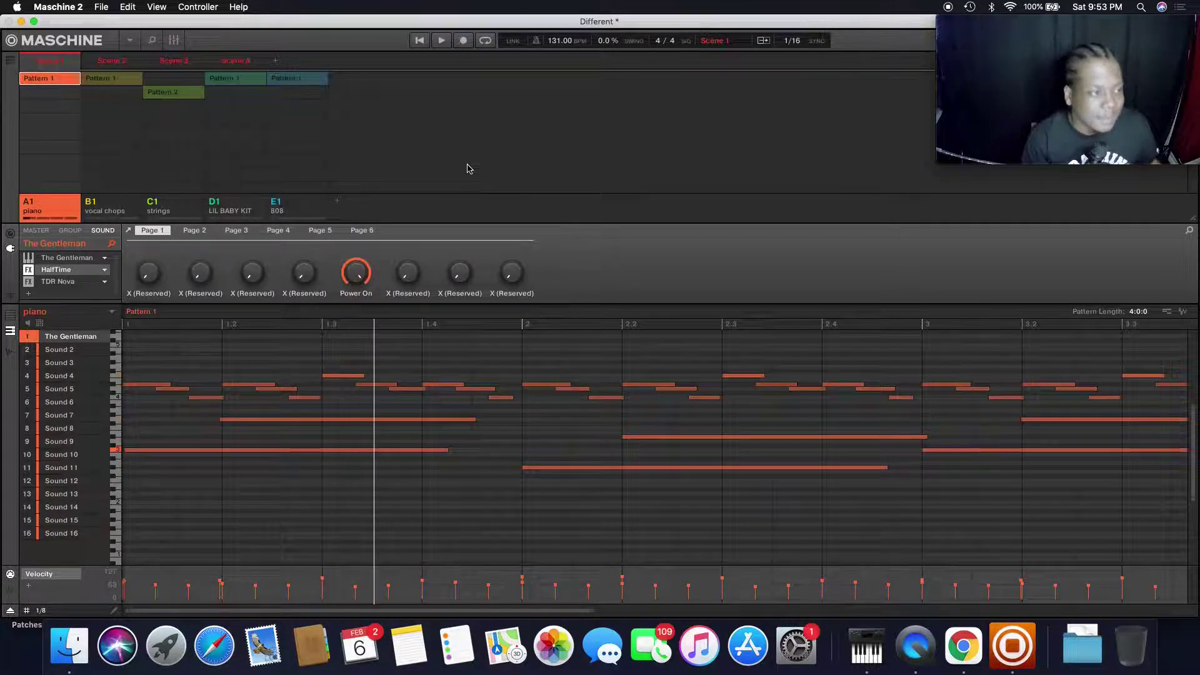
# Open the vocal chops group's Arcade instrument and audition samples from the Blurred Out kit.
pyautogui.click(118, 210)
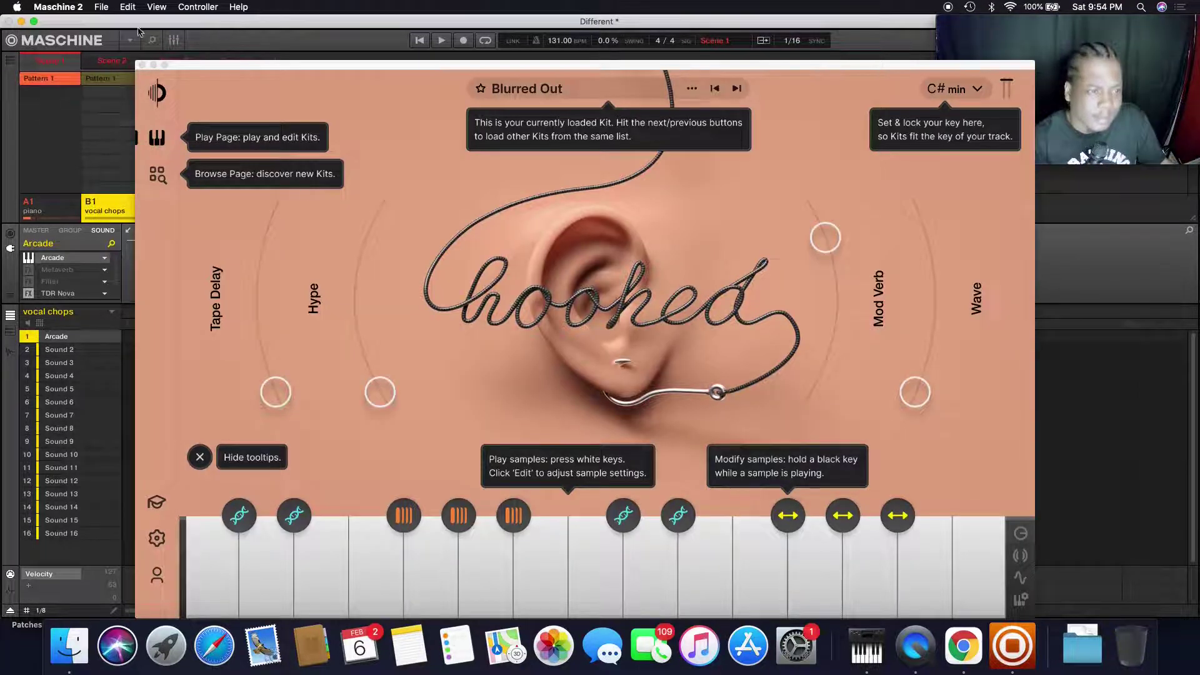
pyautogui.click(489, 547)
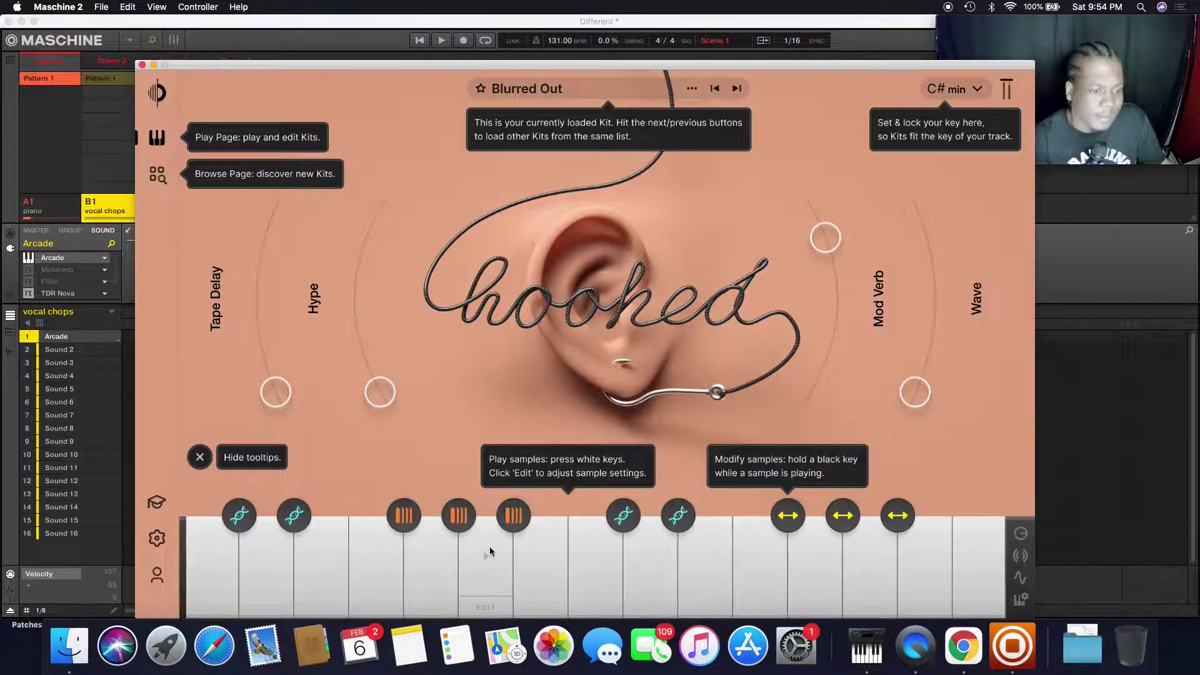
pyautogui.click(570, 553)
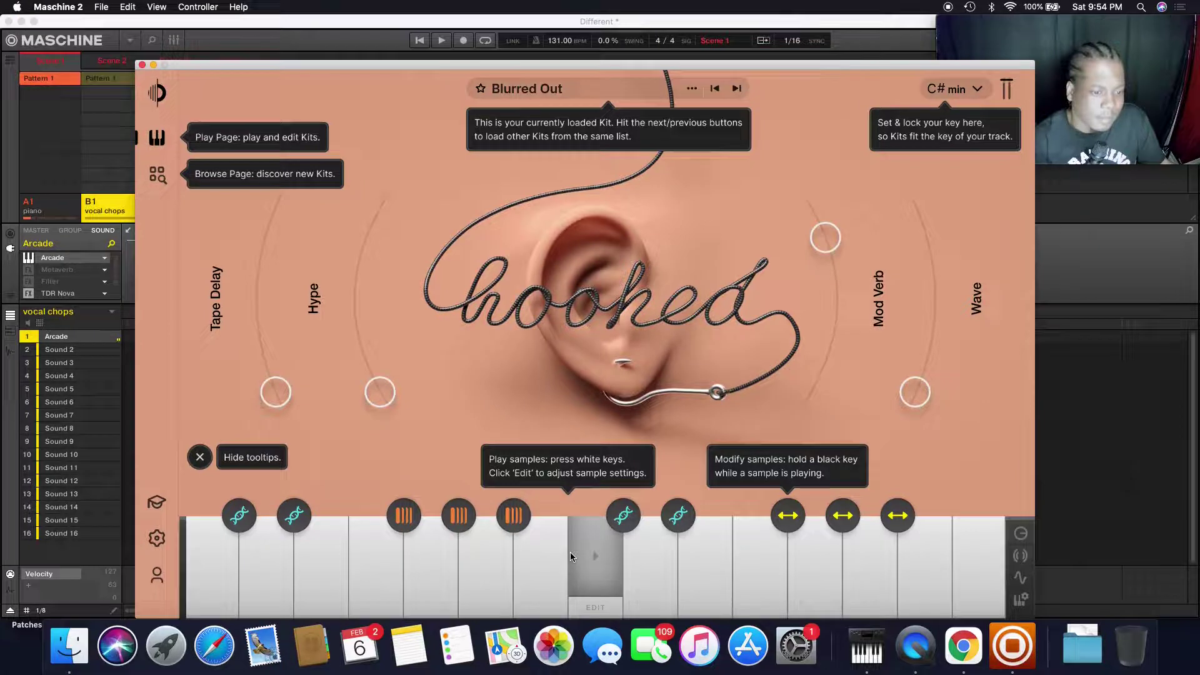
pyautogui.click(142, 65)
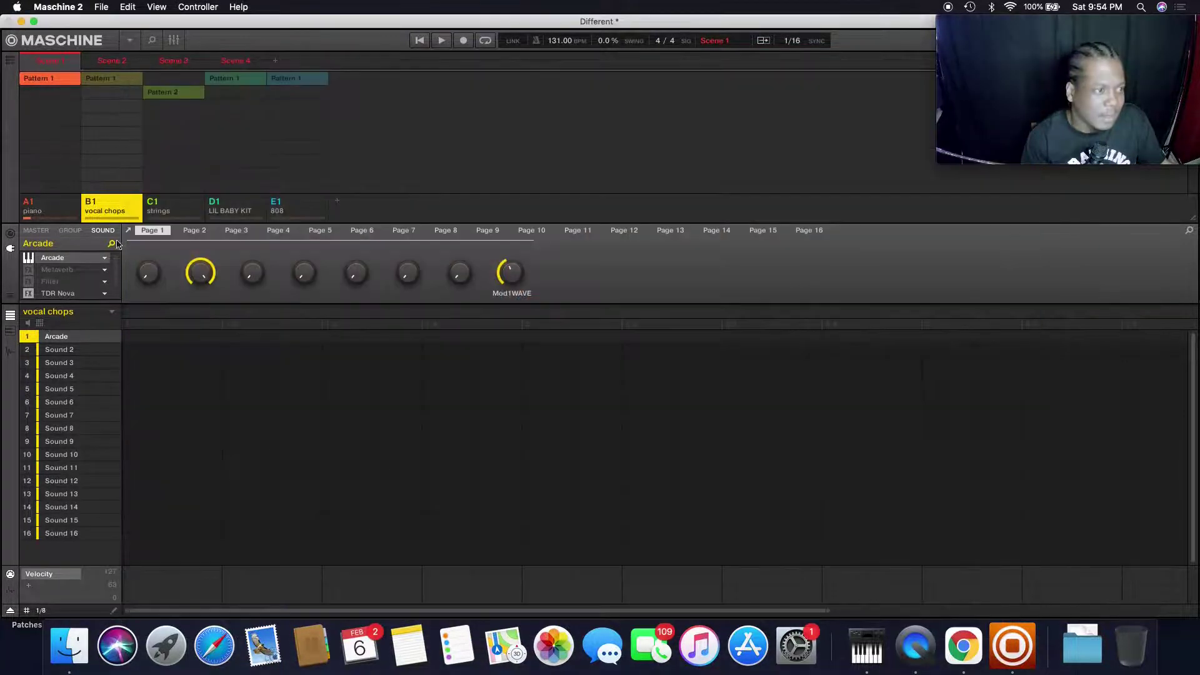
# Add the vocal chops Pattern 1 to Scene 1, take the piano pattern out, and show the vocal chops group.
pyautogui.click(109, 79)
pyautogui.click(70, 78)
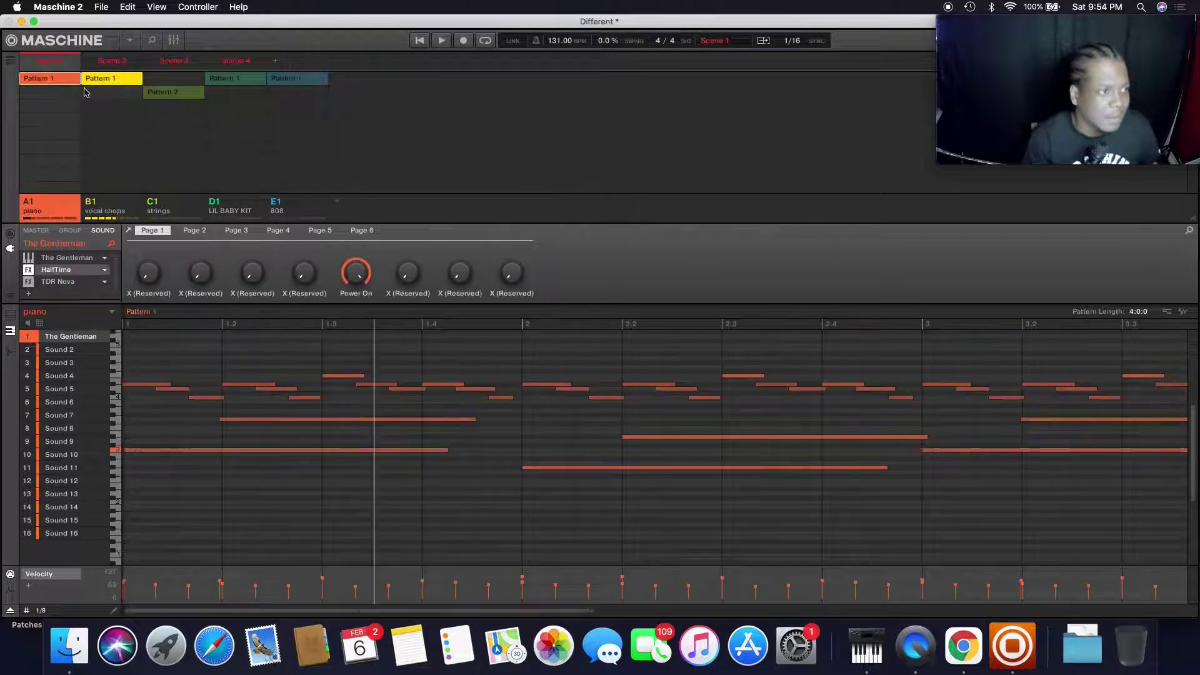
pyautogui.click(76, 79)
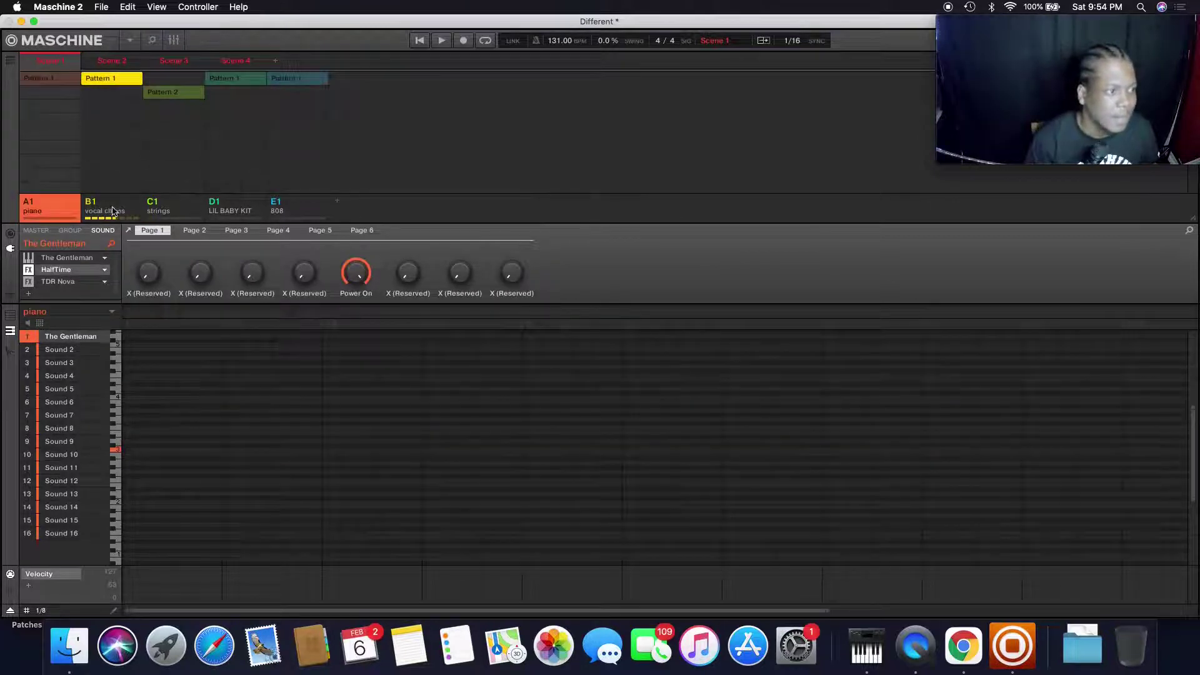
pyautogui.click(109, 210)
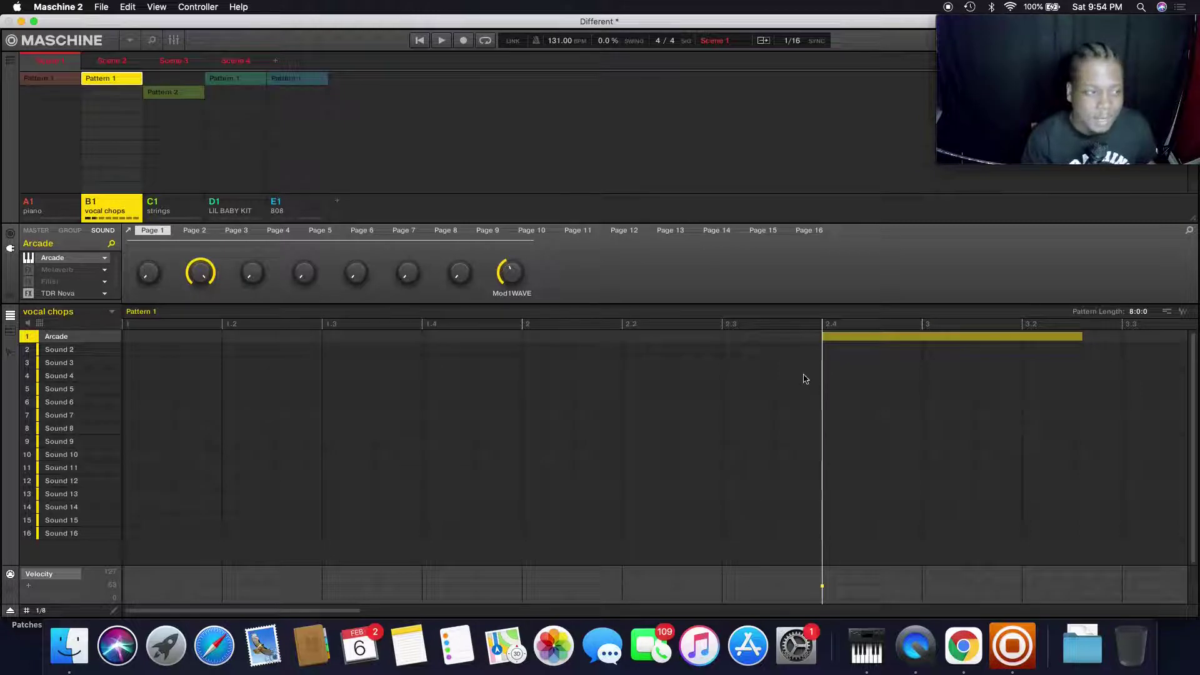
# Play the vocal chops pattern dry and again with its Metaverb and Filter effects enabled.
pyautogui.press('space')
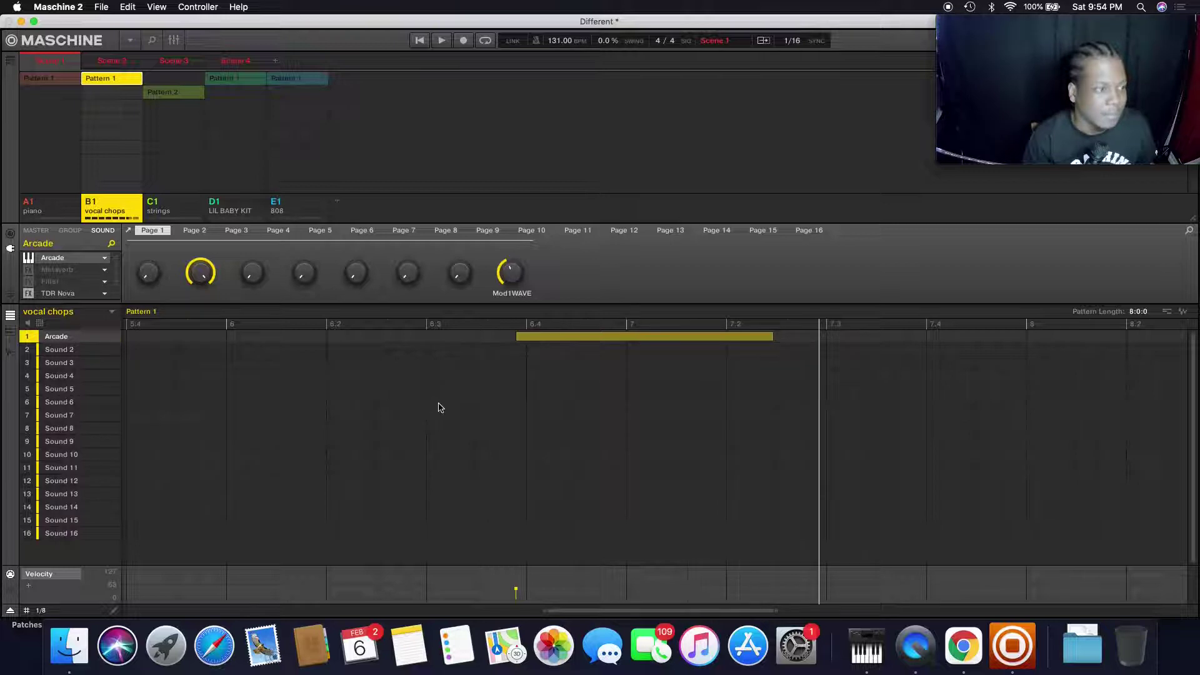
pyautogui.press('space')
pyautogui.hscroll(-10, 439, 407)
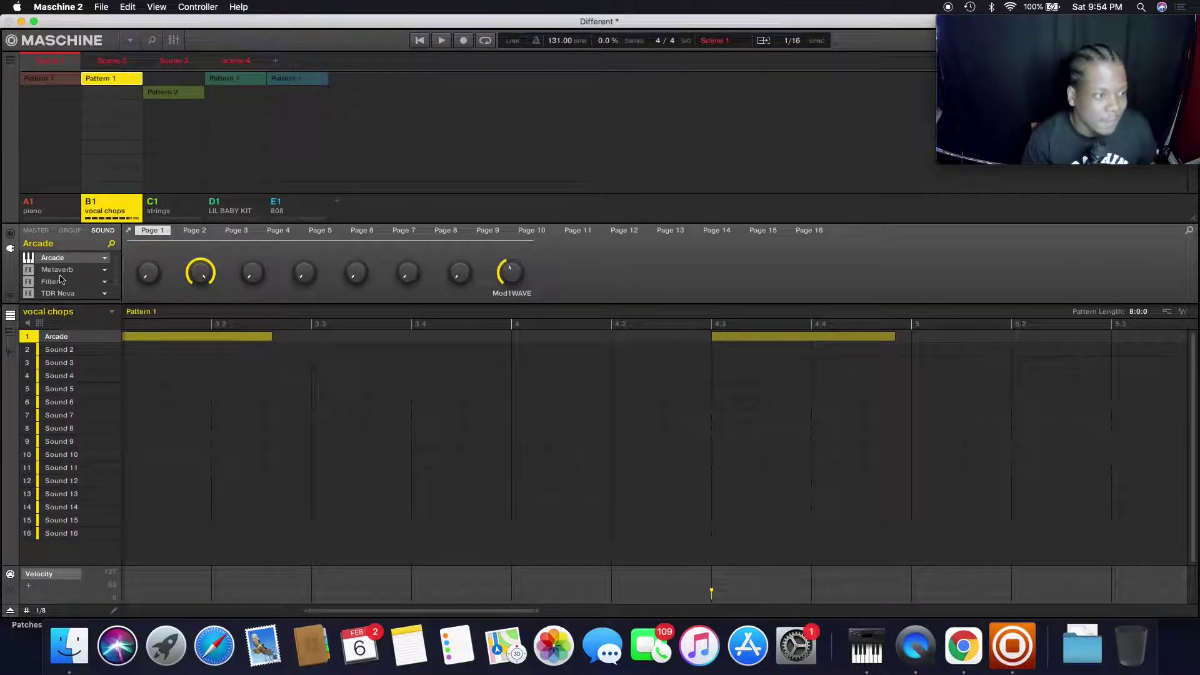
pyautogui.hscroll(-8, 277, 418)
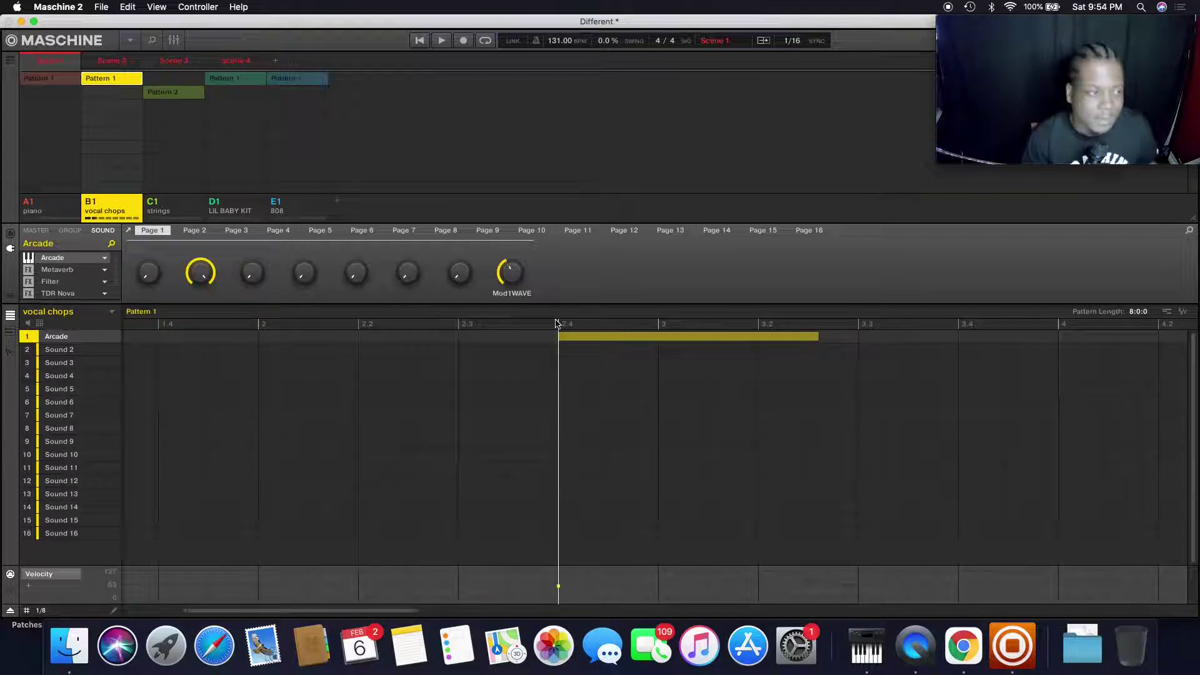
pyautogui.press('space')
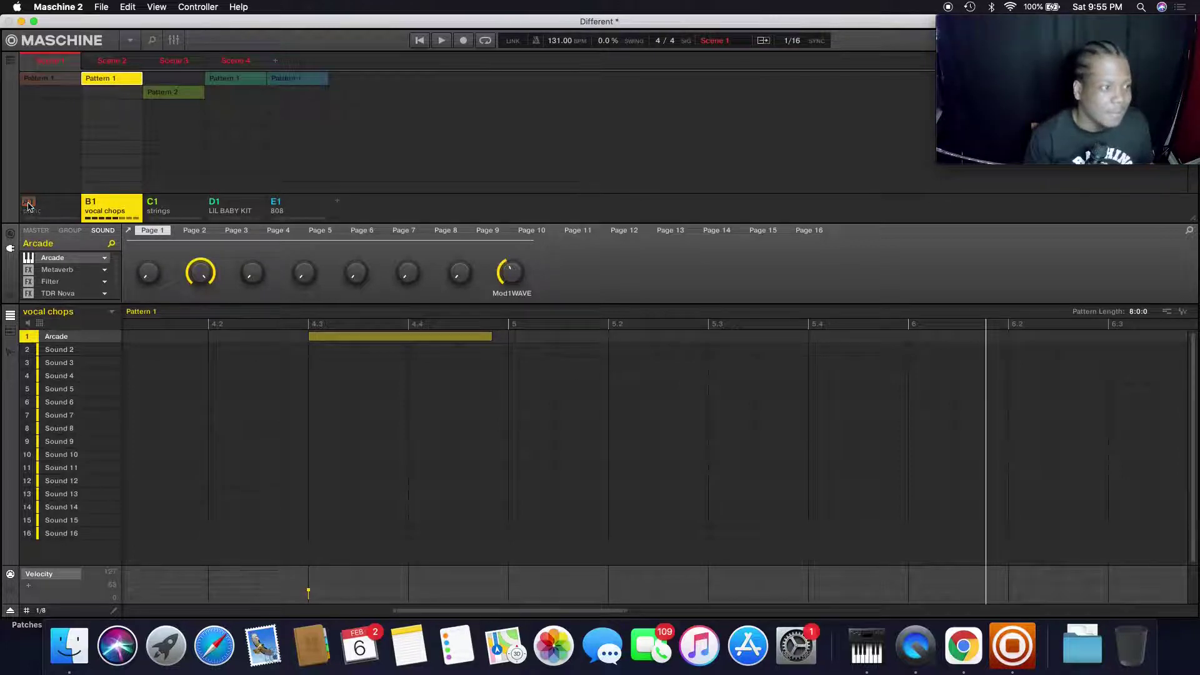
# Put the piano Pattern 1 back into Scene 1 and play it together with the vocal chops.
pyautogui.click(45, 82)
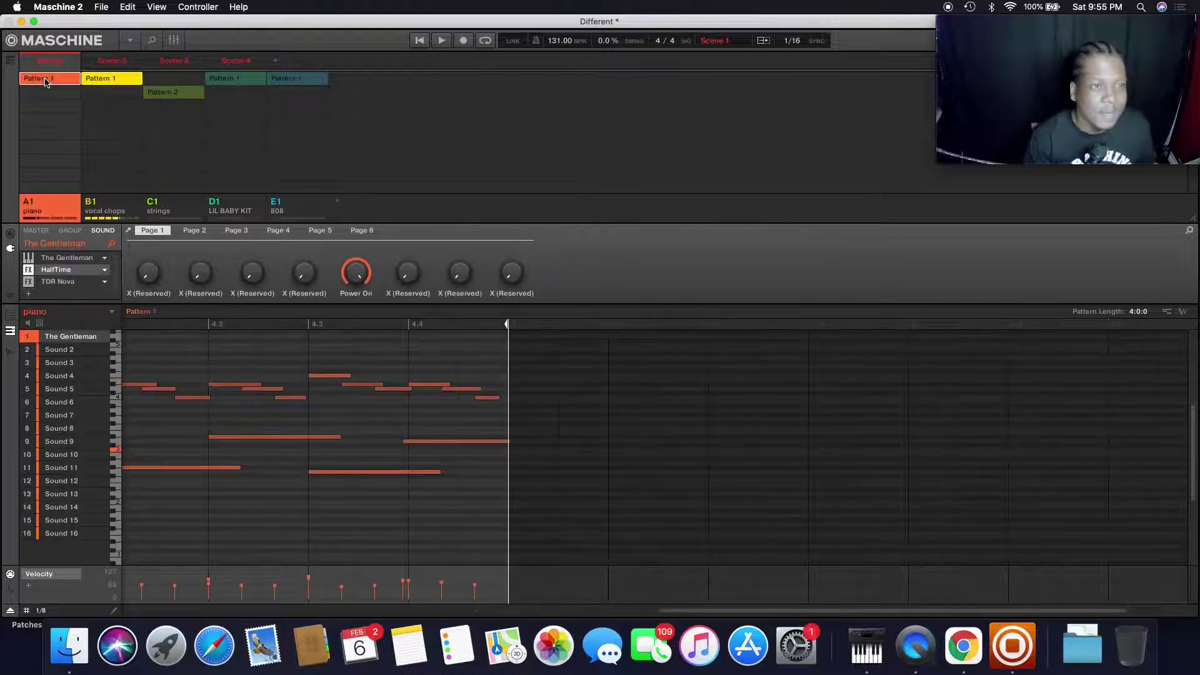
pyautogui.press('space')
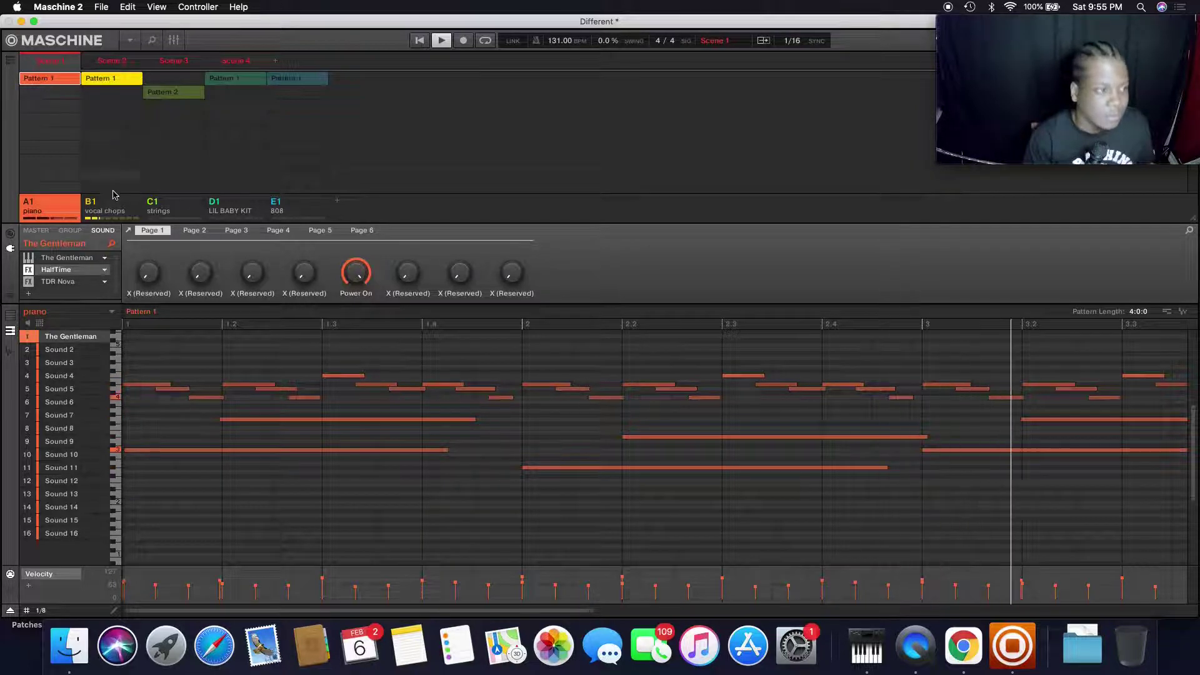
pyautogui.click(110, 215)
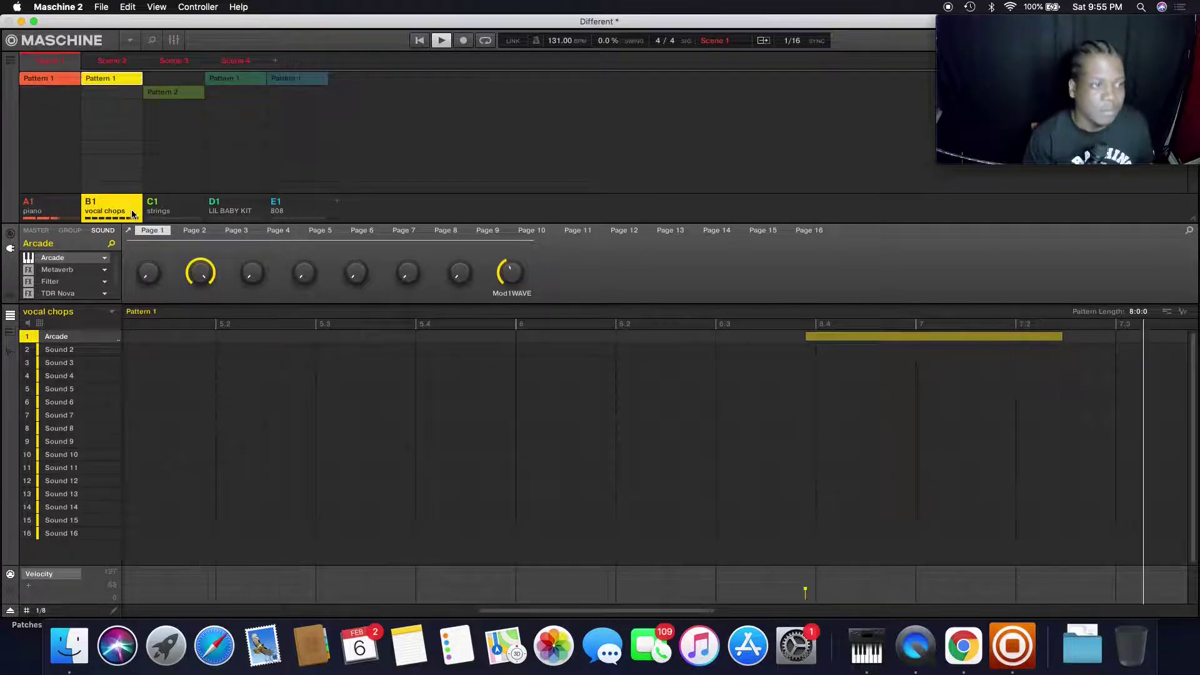
pyautogui.press('space')
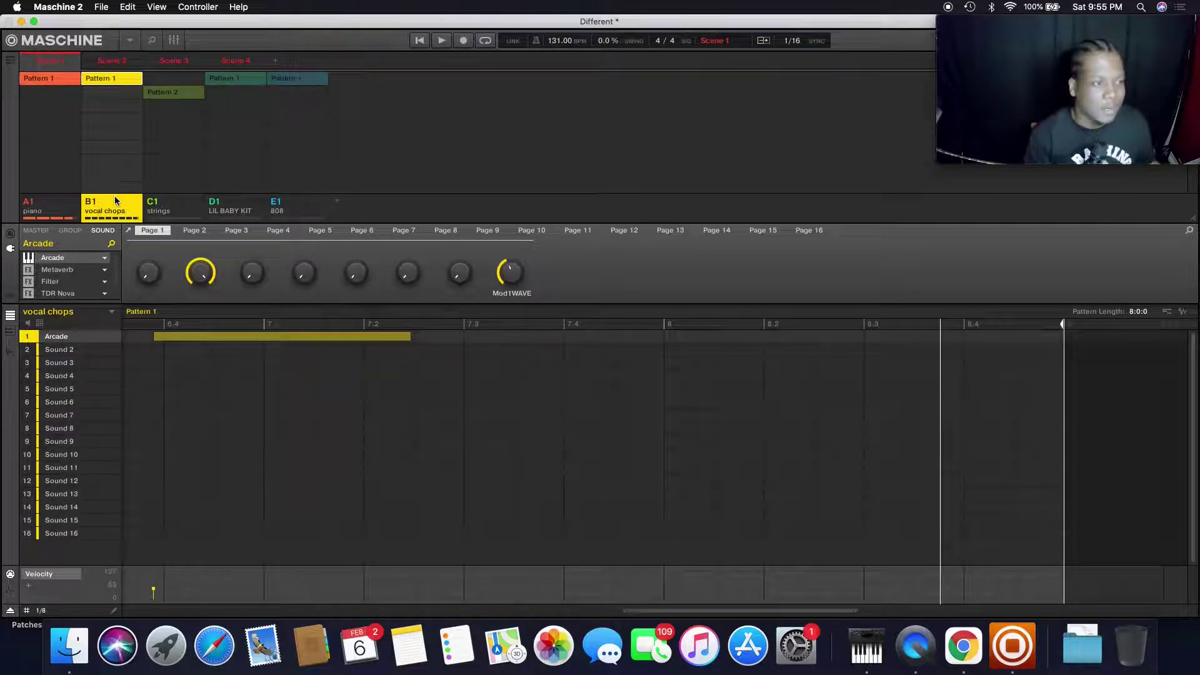
# Solo the strings group and play its Pattern 2 without and with the Metaverb effect enabled.
pyautogui.click(162, 213)
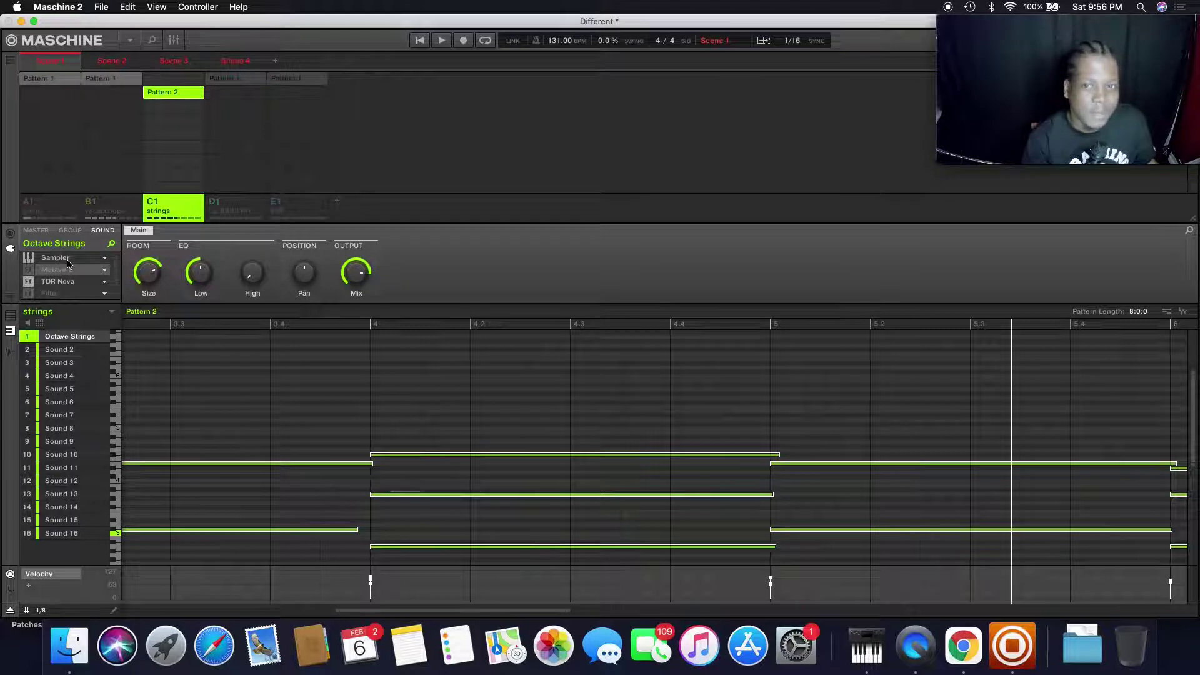
pyautogui.press('space')
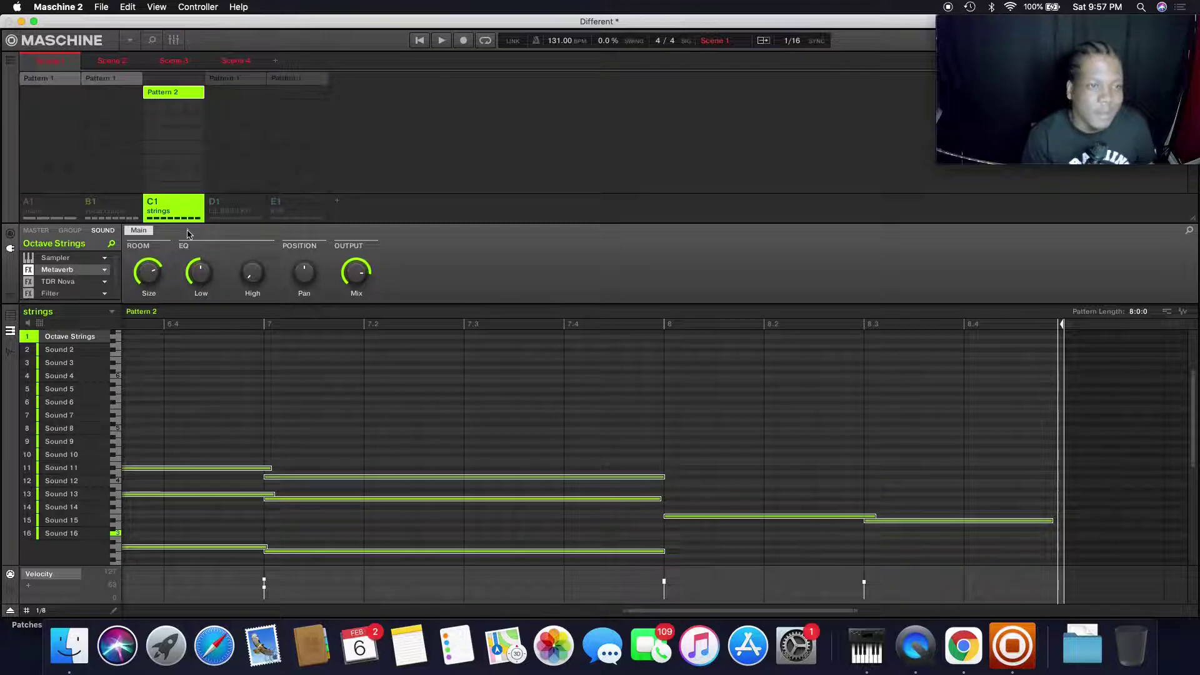
pyautogui.press('space')
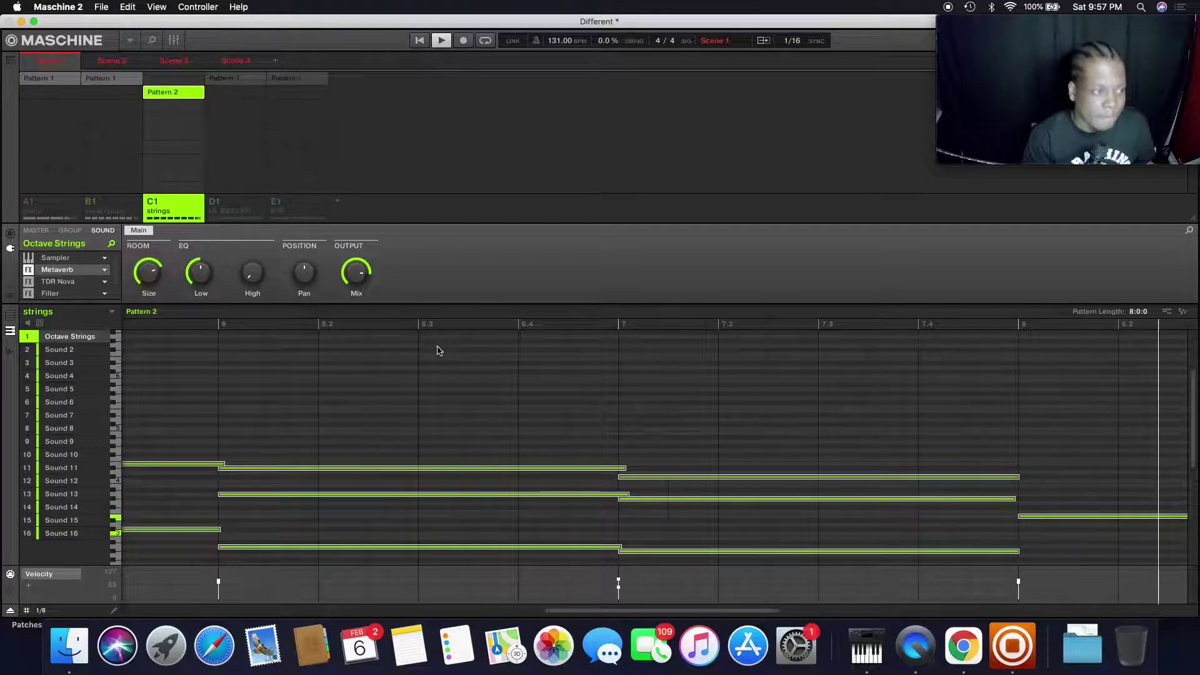
# Unmute the vocal chops and piano groups and play them together with the strings.
pyautogui.click(91, 204)
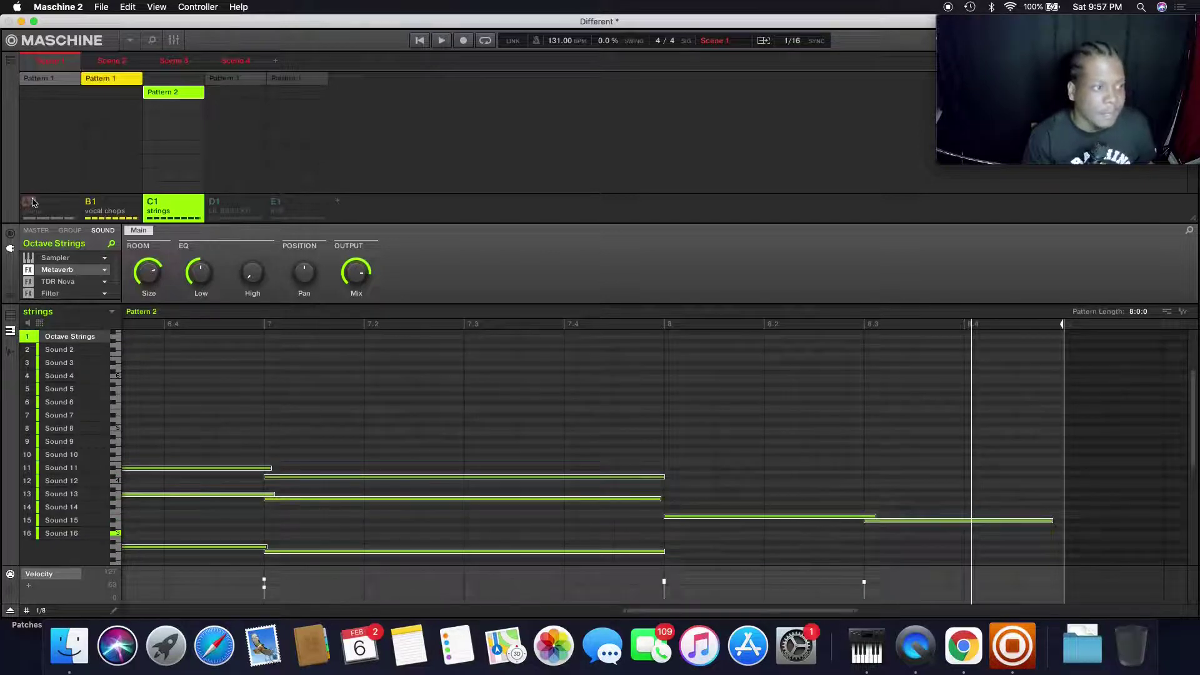
pyautogui.click(29, 203)
pyautogui.press('space')
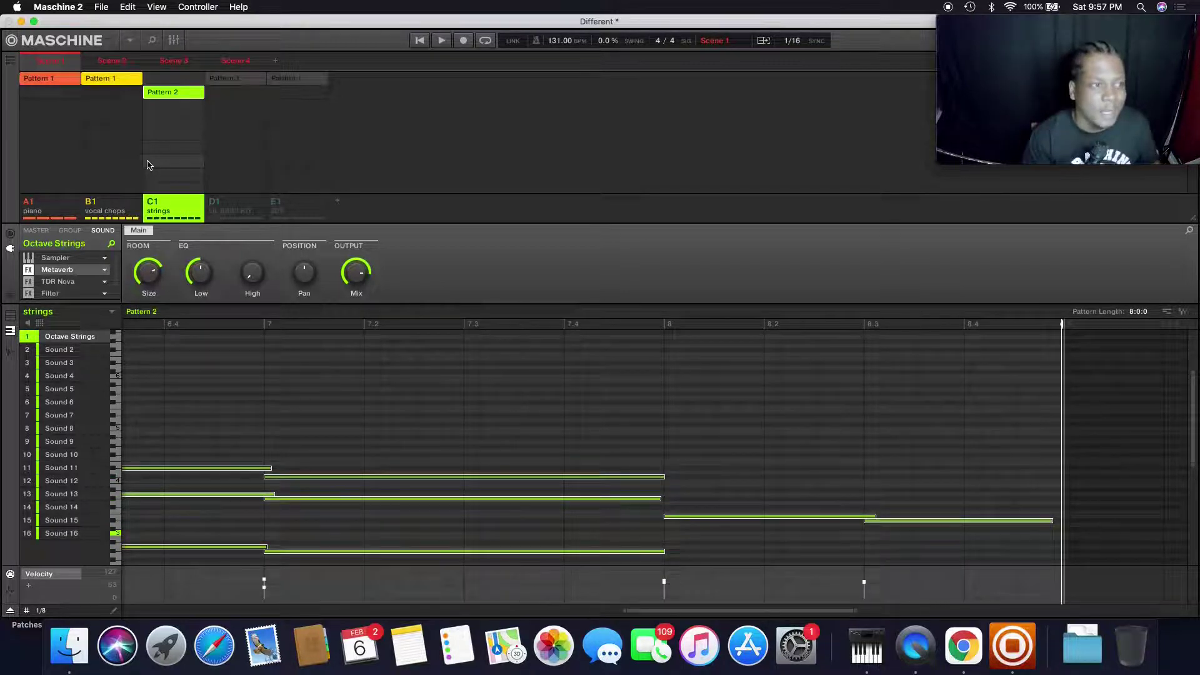
# Add Pattern 1 of the LIL BABY KIT and 808 groups to Scene 1 and play the 808 solo.
pyautogui.click(214, 205)
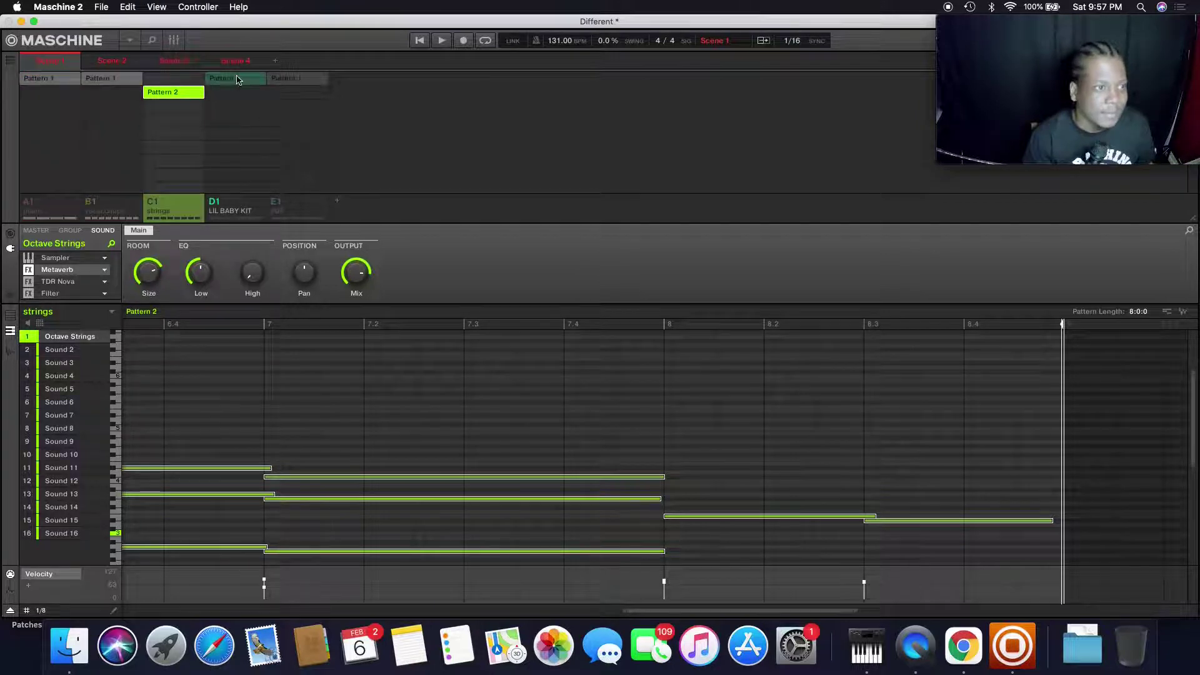
pyautogui.click(238, 78)
pyautogui.click(284, 79)
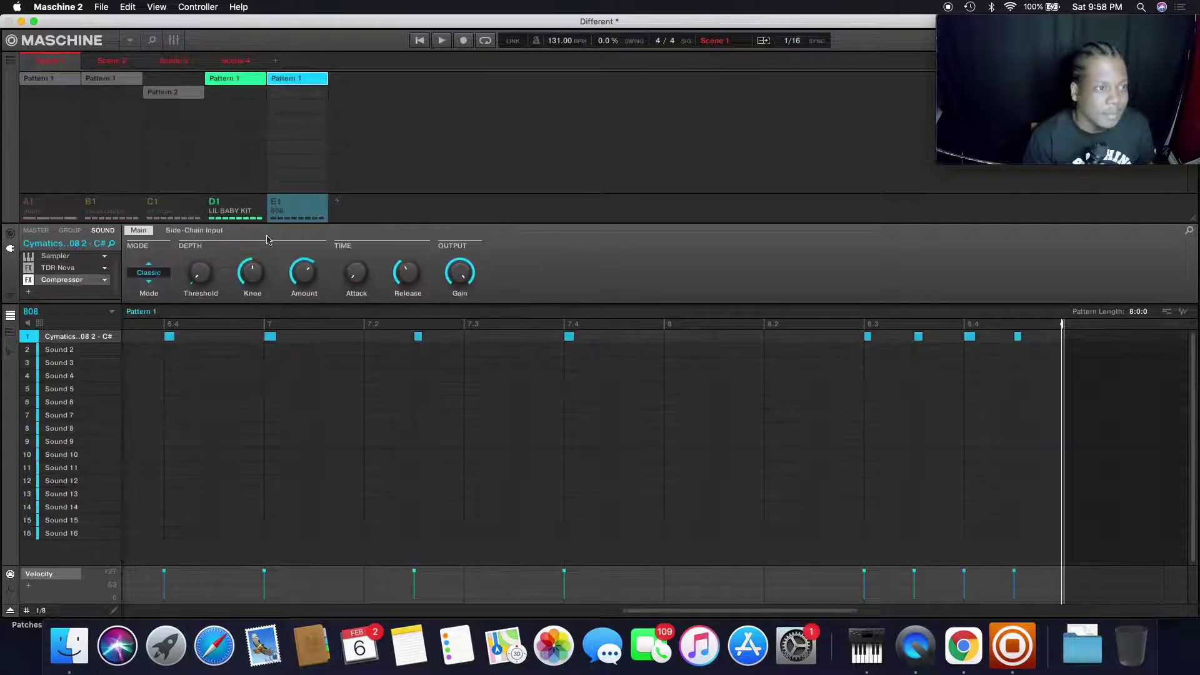
pyautogui.click(277, 204)
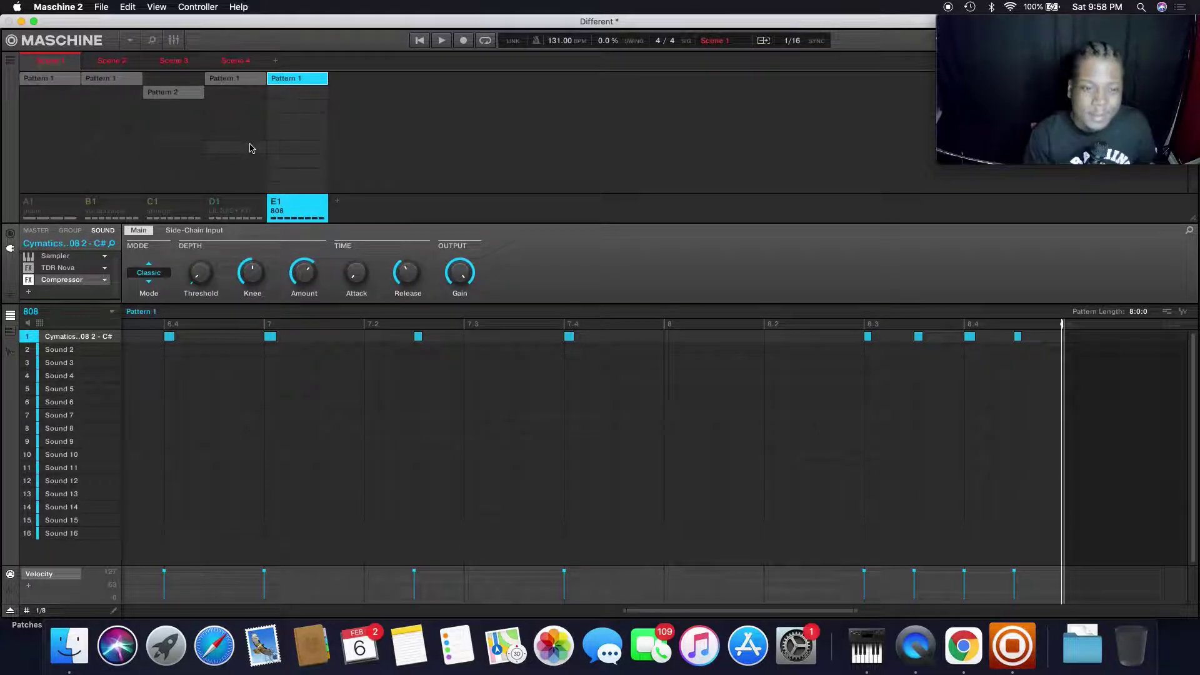
pyautogui.press('space')
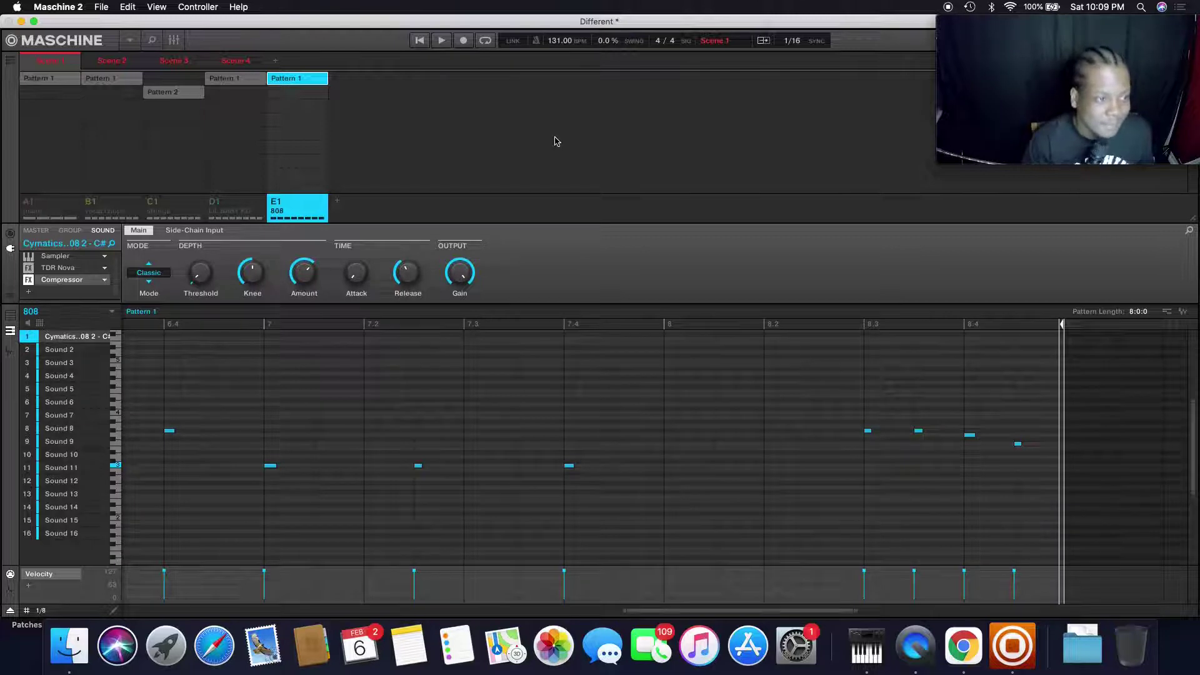
# Unmute the closed hi-hat in the LIL BABY KIT group and play its pattern solo from the start.
pyautogui.click(230, 212)
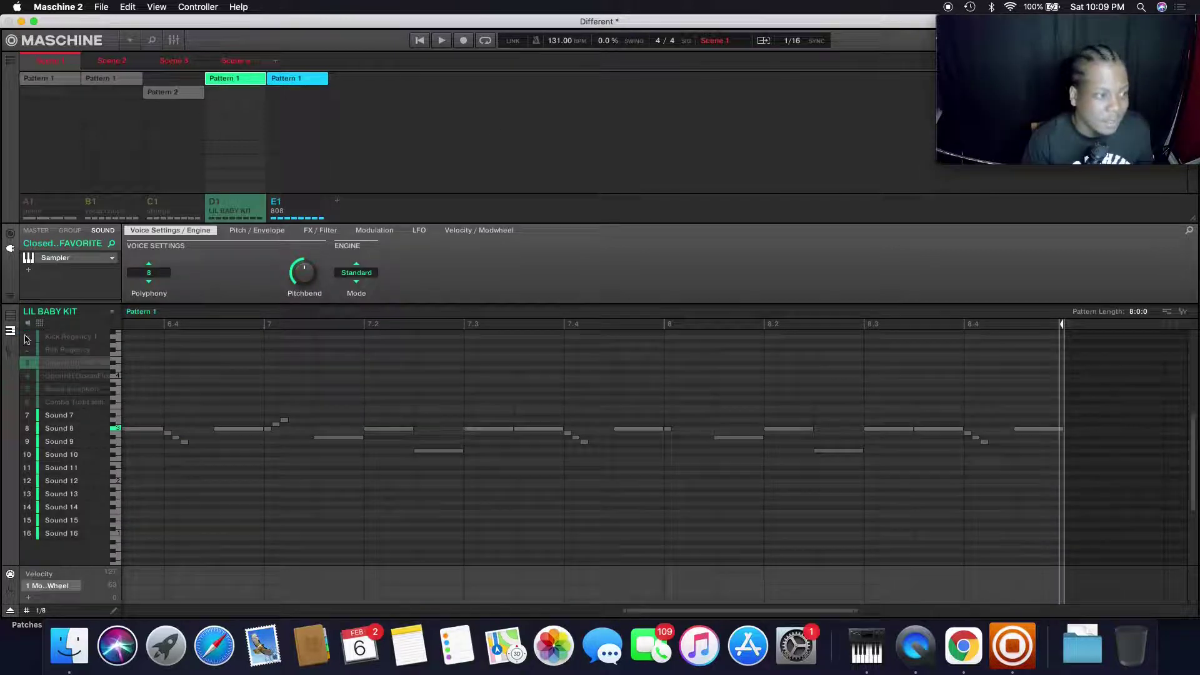
pyautogui.click(27, 363)
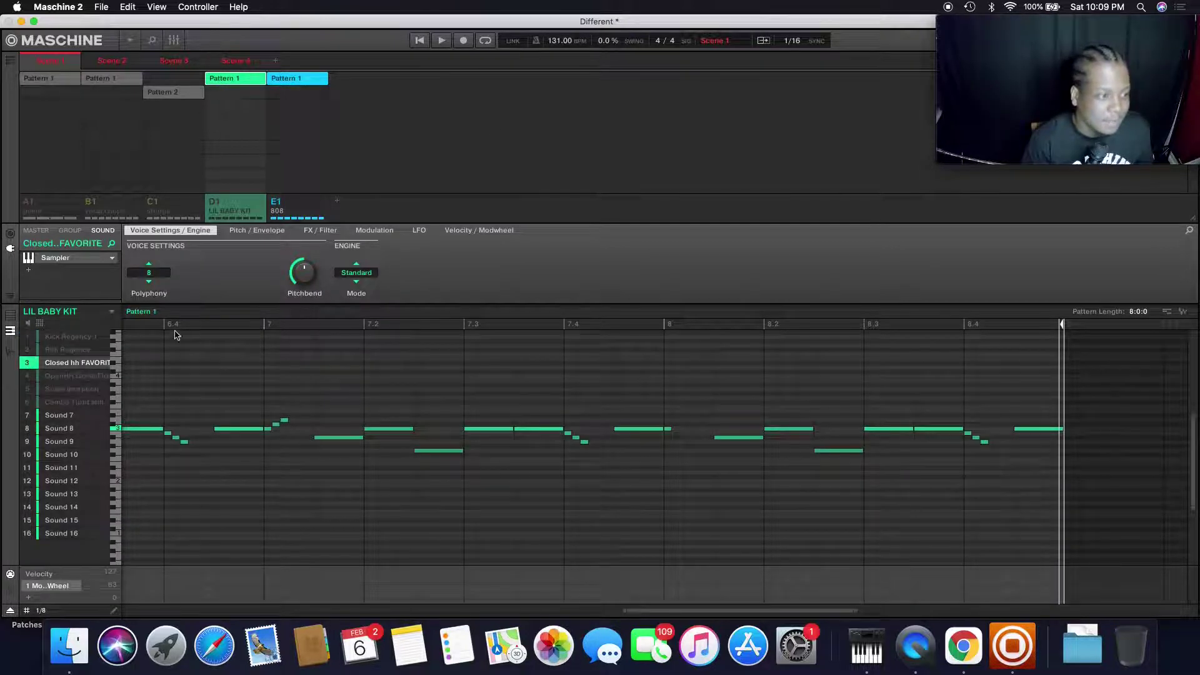
pyautogui.hscroll(-15, 187, 336)
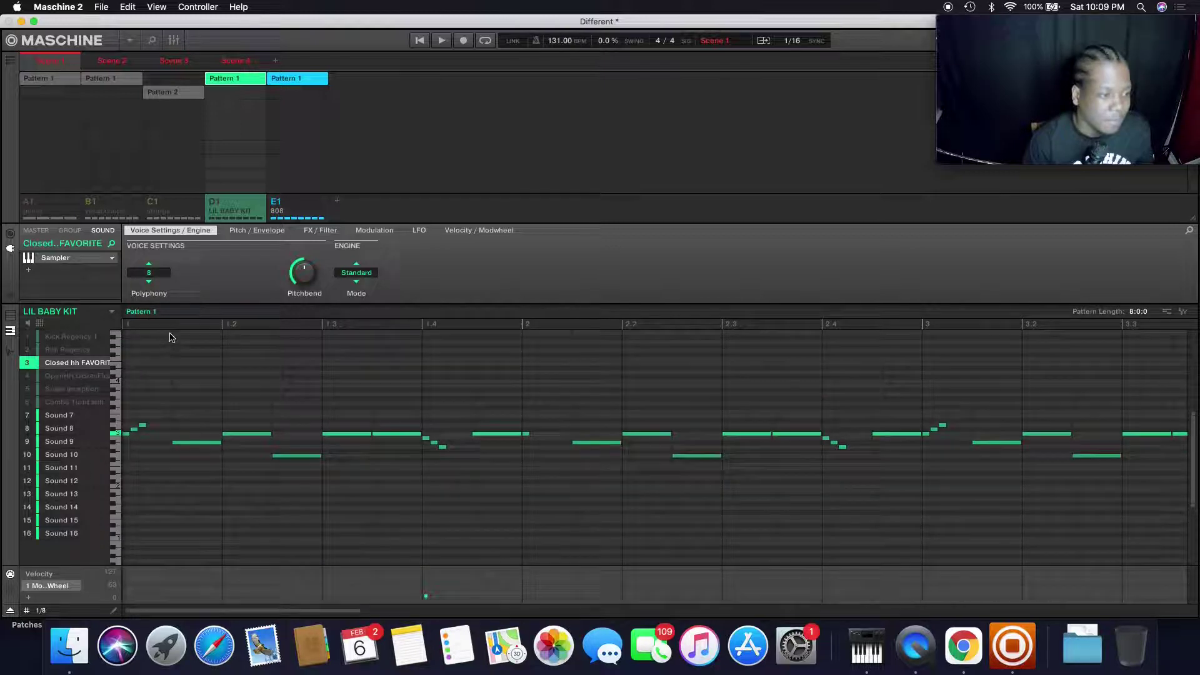
pyautogui.click(127, 325)
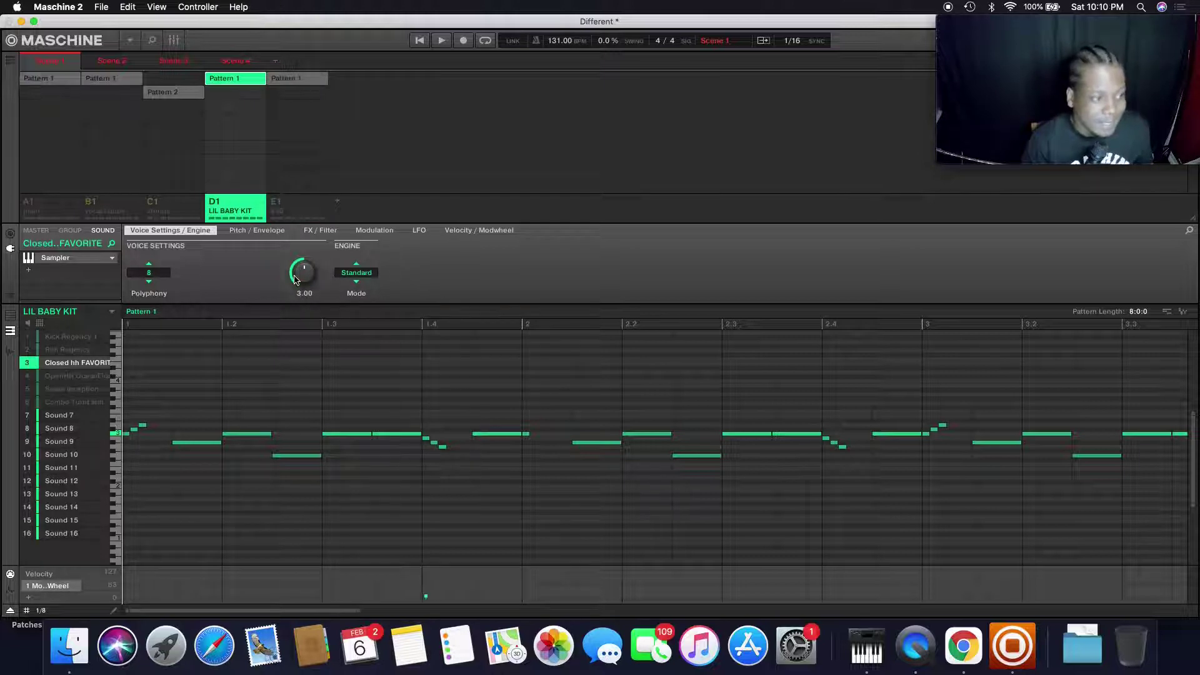
pyautogui.press('space')
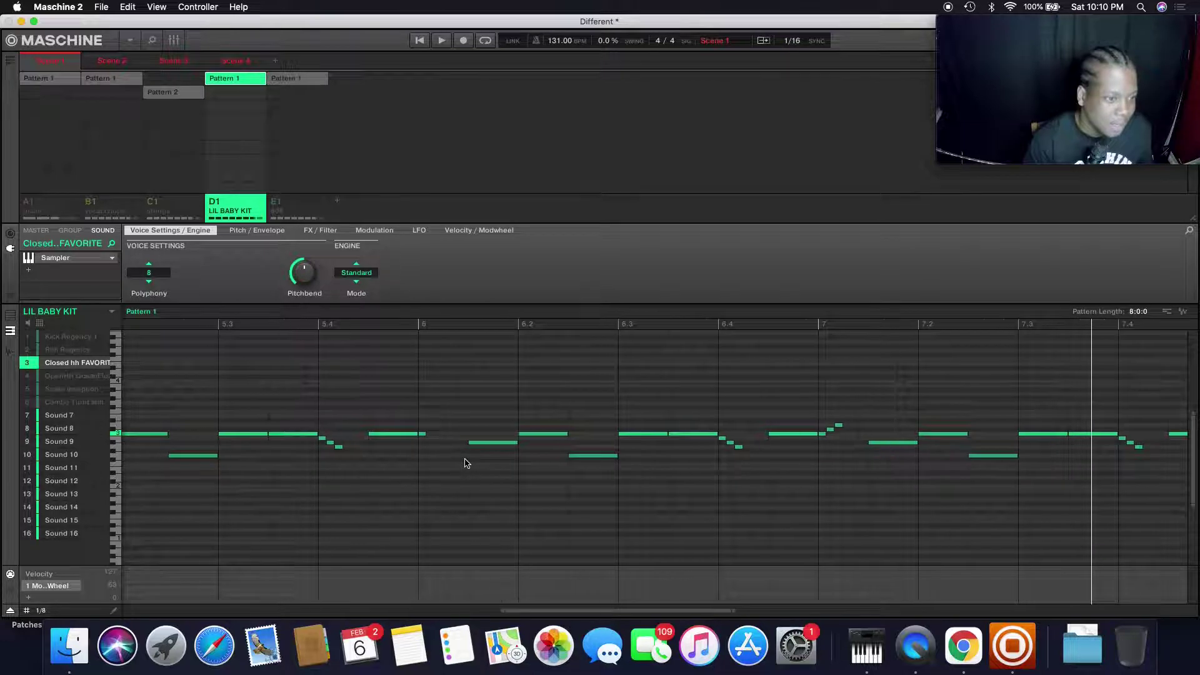
pyautogui.hscroll(2, 464, 462)
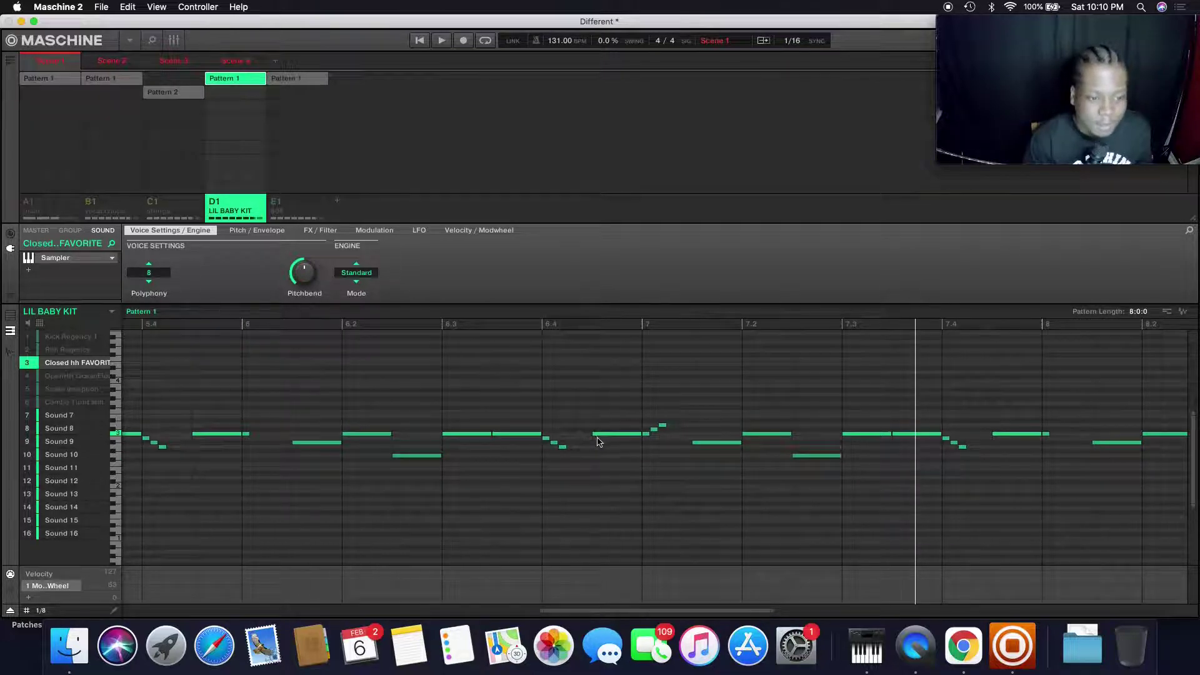
# Play the drum pattern again and bring in the Rim Regency sound alongside the closed hi-hat.
pyautogui.press('space')
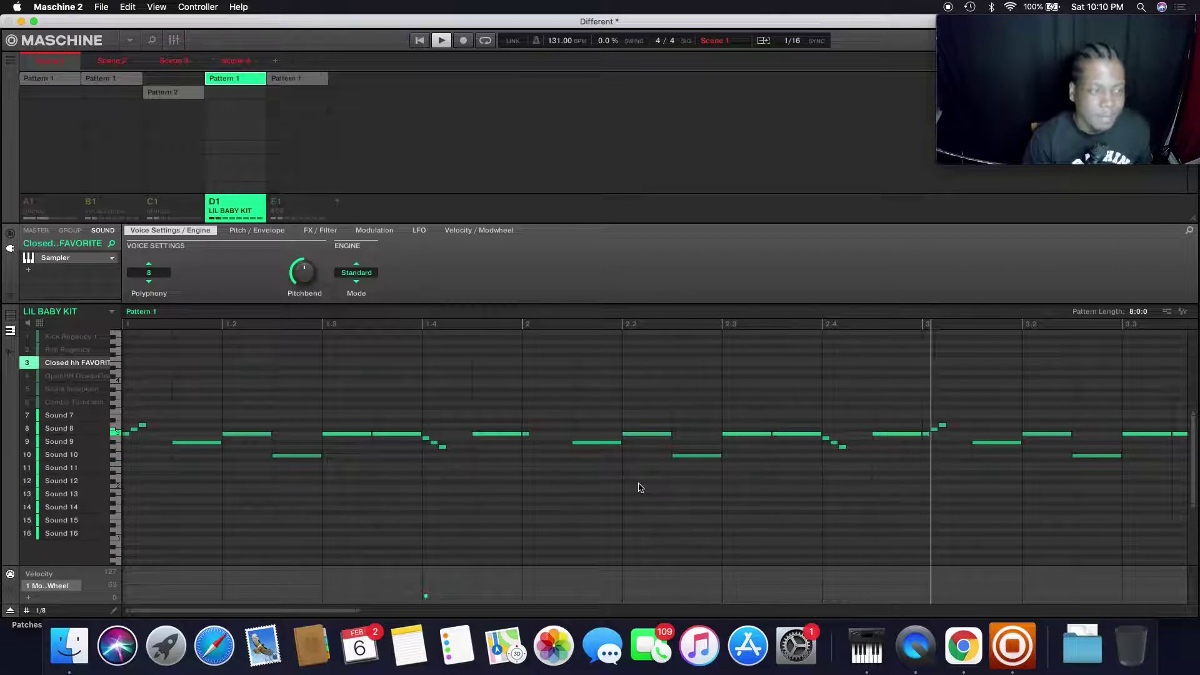
pyautogui.click(69, 350)
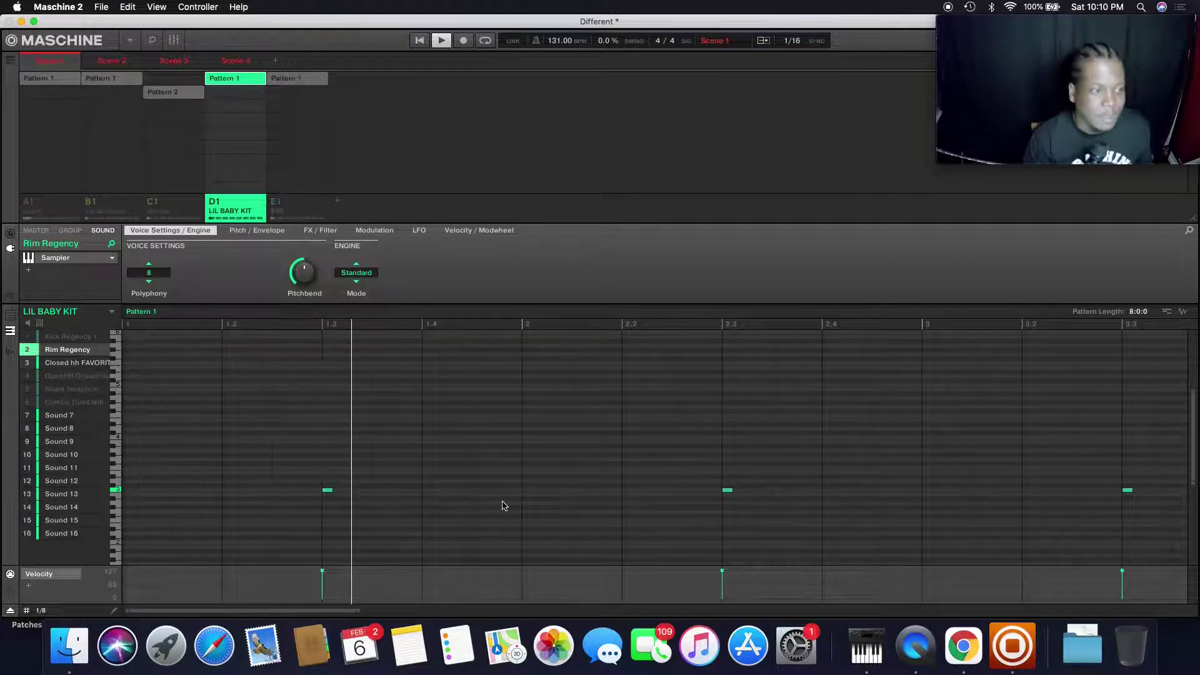
# Unmute the OpenHH OceanFloat and Combo Turnt ahh sounds during playback and show each one's notes in Pattern 1.
pyautogui.click(30, 378)
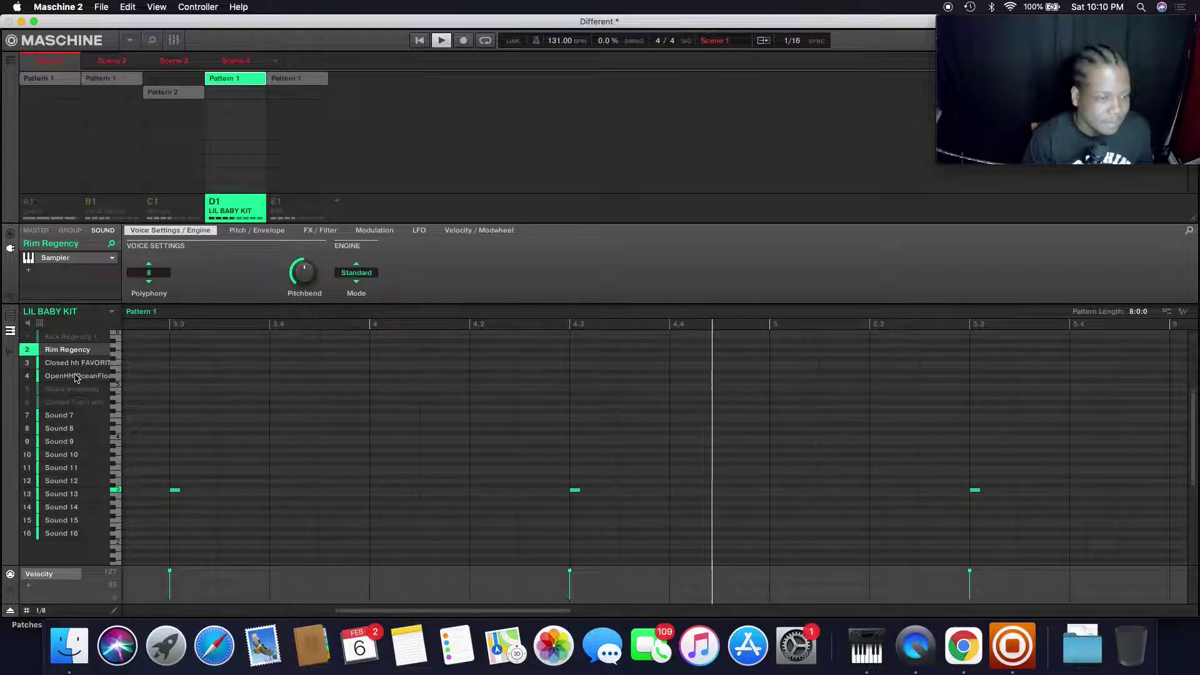
pyautogui.click(76, 377)
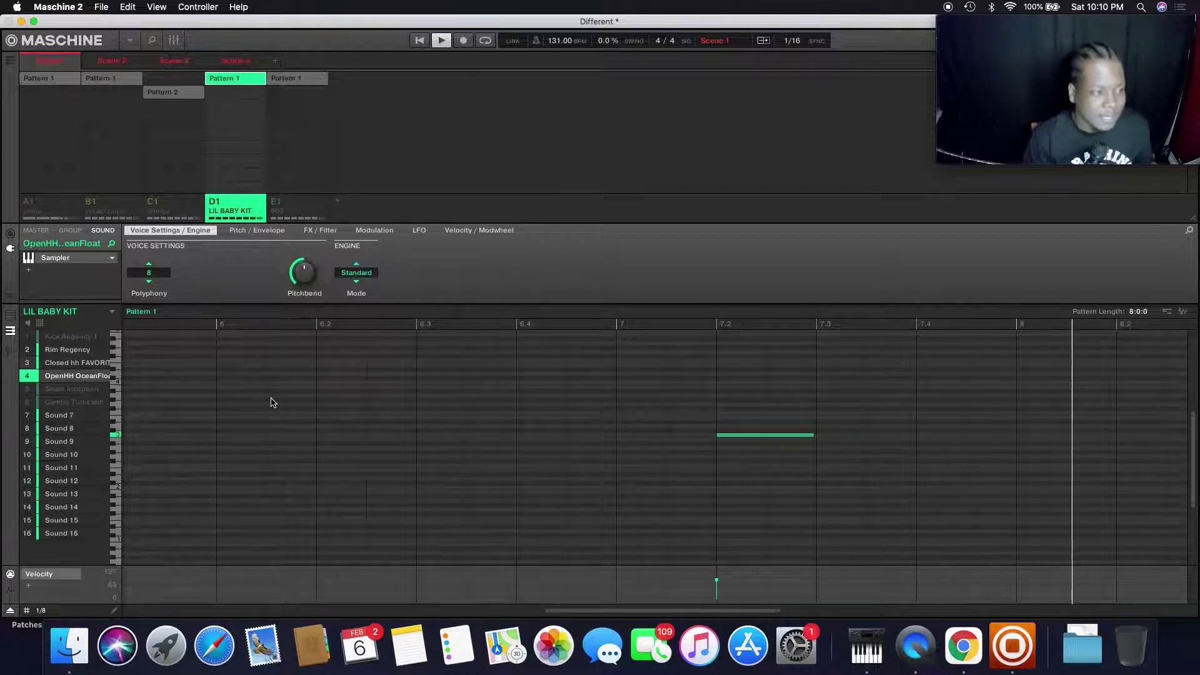
pyautogui.click(30, 402)
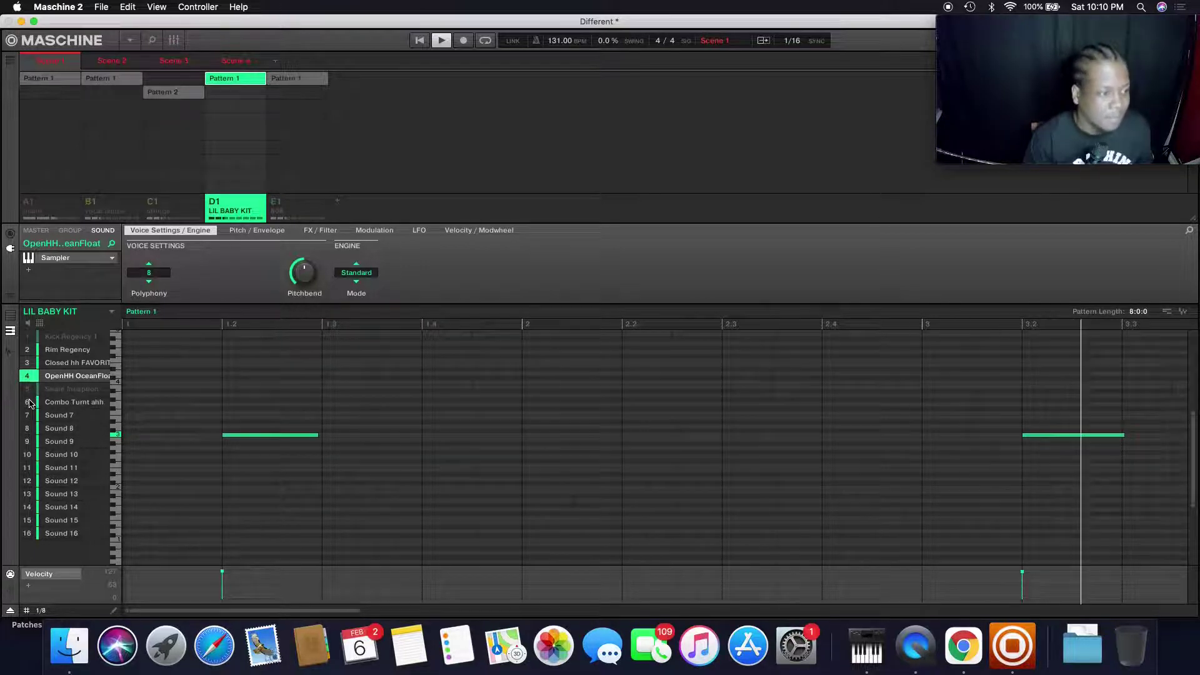
pyautogui.click(71, 403)
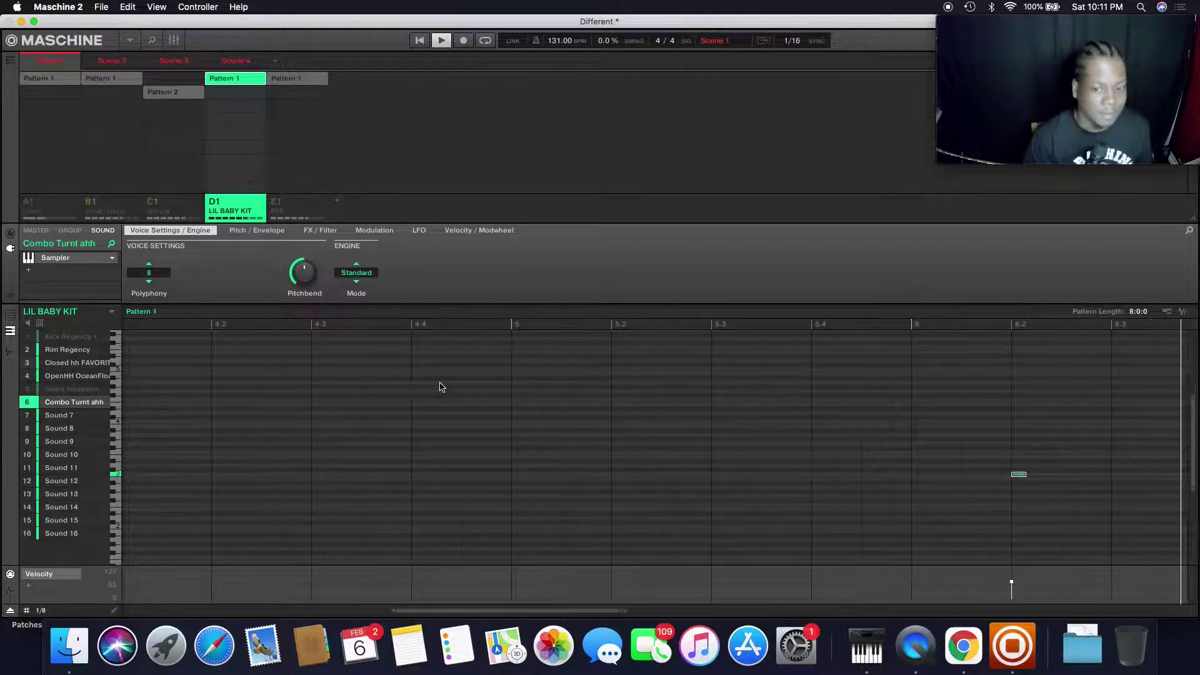
# Bring the Snare Inception sound into the playing LIL BABY KIT pattern, then stop playback.
pyautogui.click(763, 41)
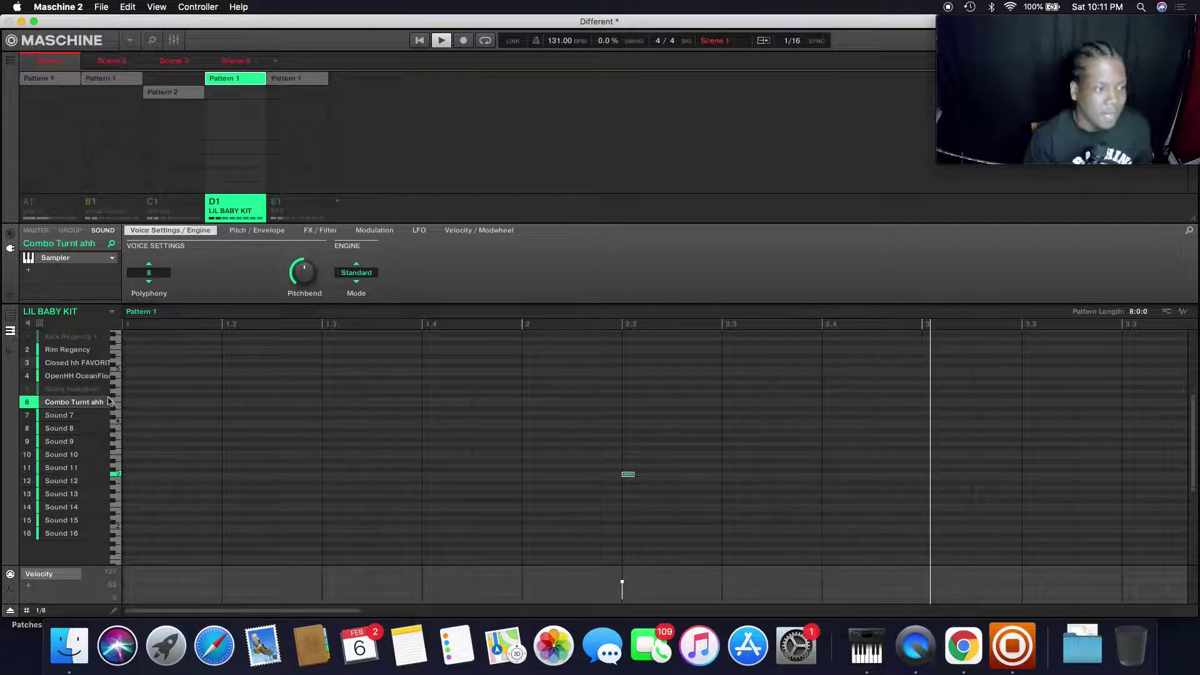
pyautogui.click(30, 391)
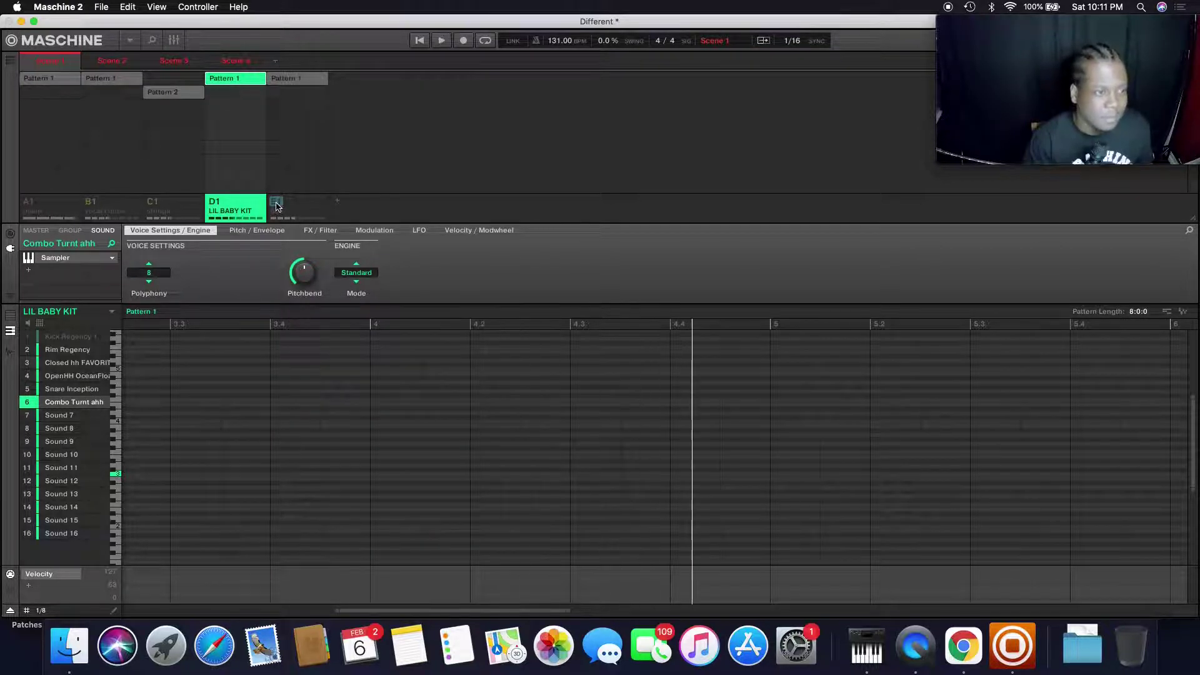
pyautogui.press('space')
# Unmute the 808 group and play it together with the LIL BABY KIT drums.
pyautogui.click(220, 205)
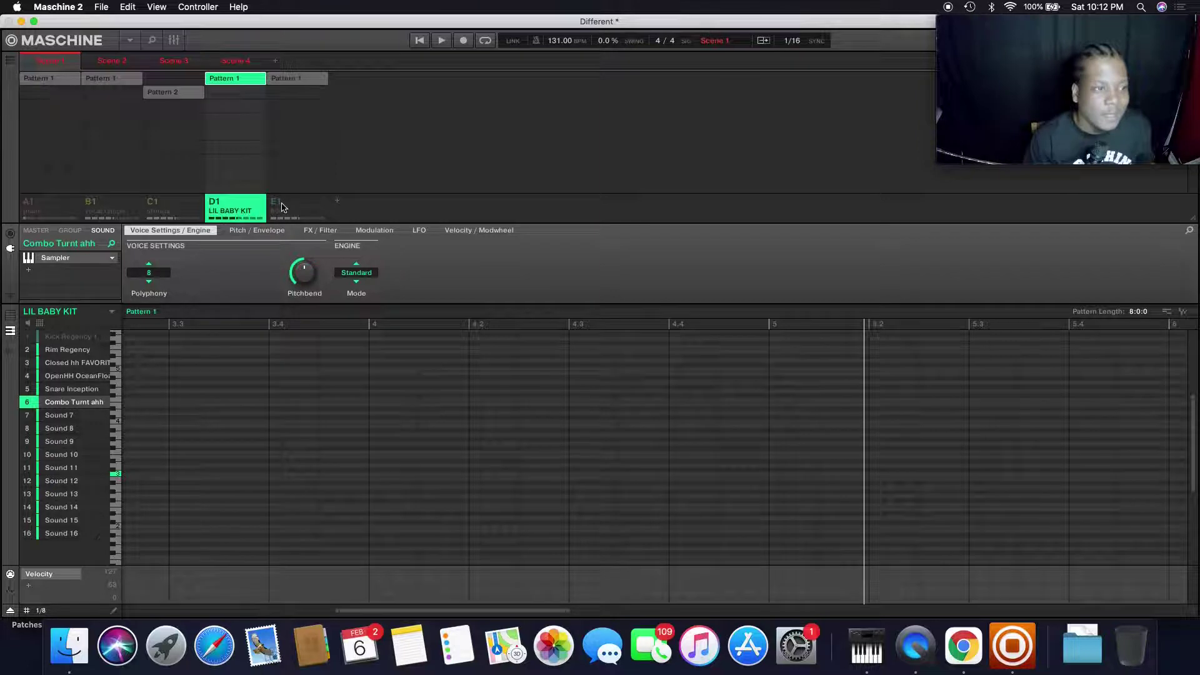
pyautogui.click(277, 205)
pyautogui.press('space')
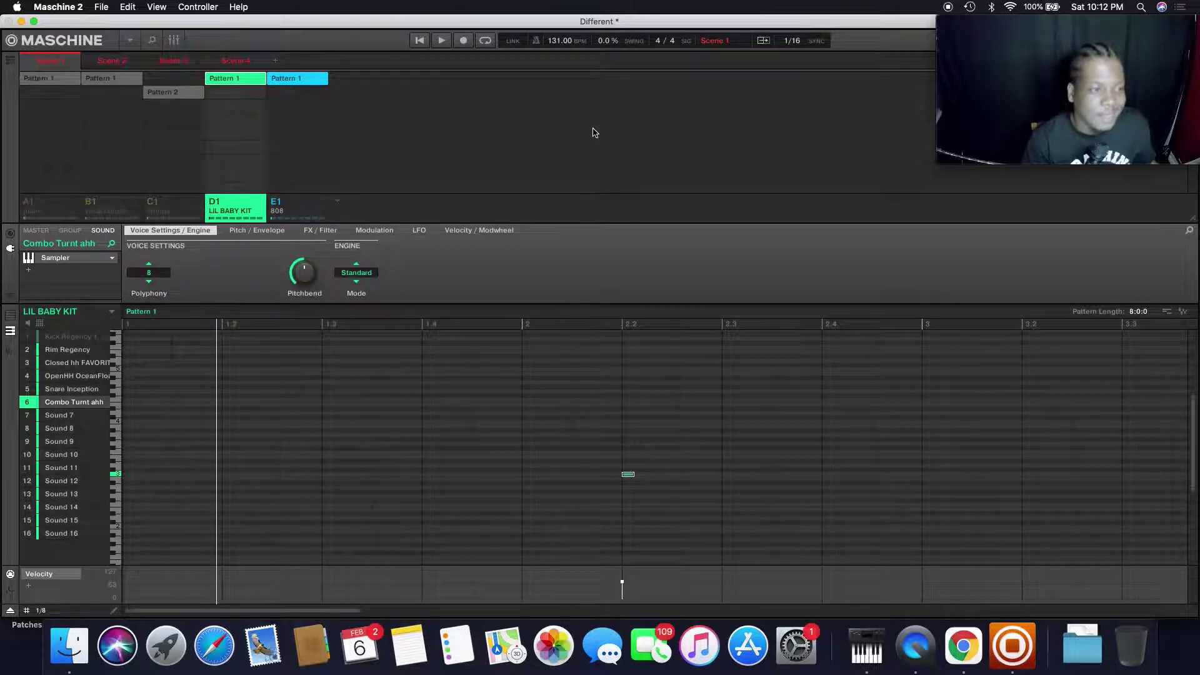
# Check the effects on the Kick Regency 1 and 808 sounds, and play the drums and 808 with the kick unmuted.
pyautogui.click(84, 338)
pyautogui.click(294, 211)
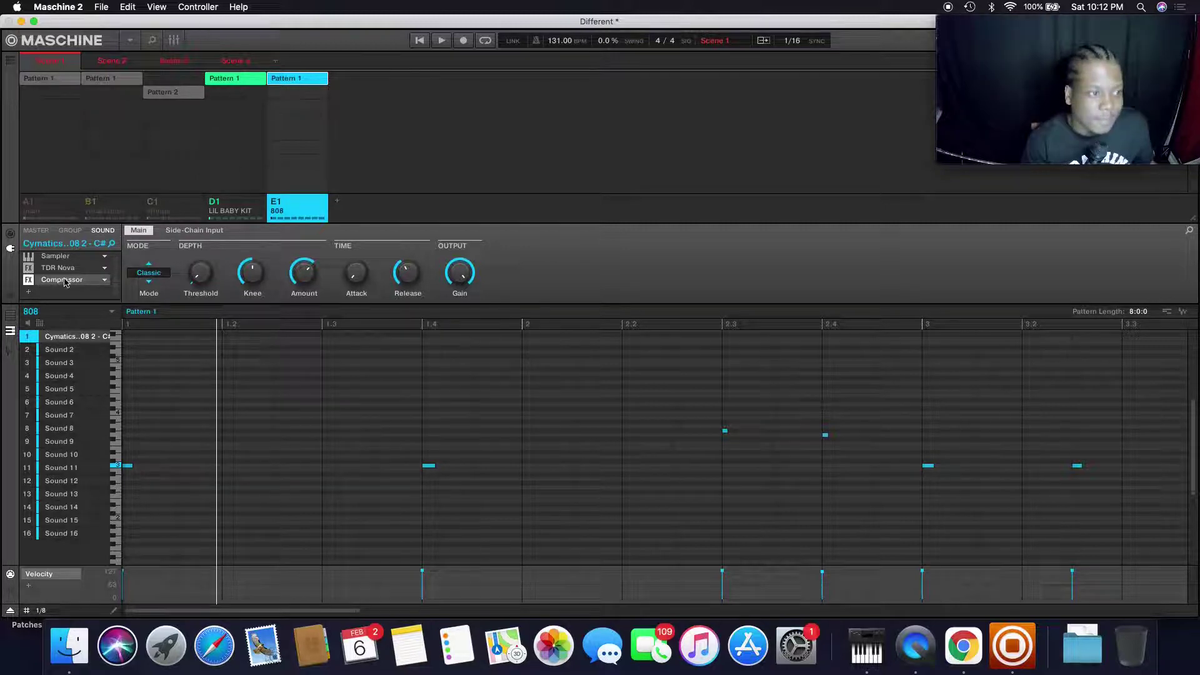
pyautogui.click(245, 211)
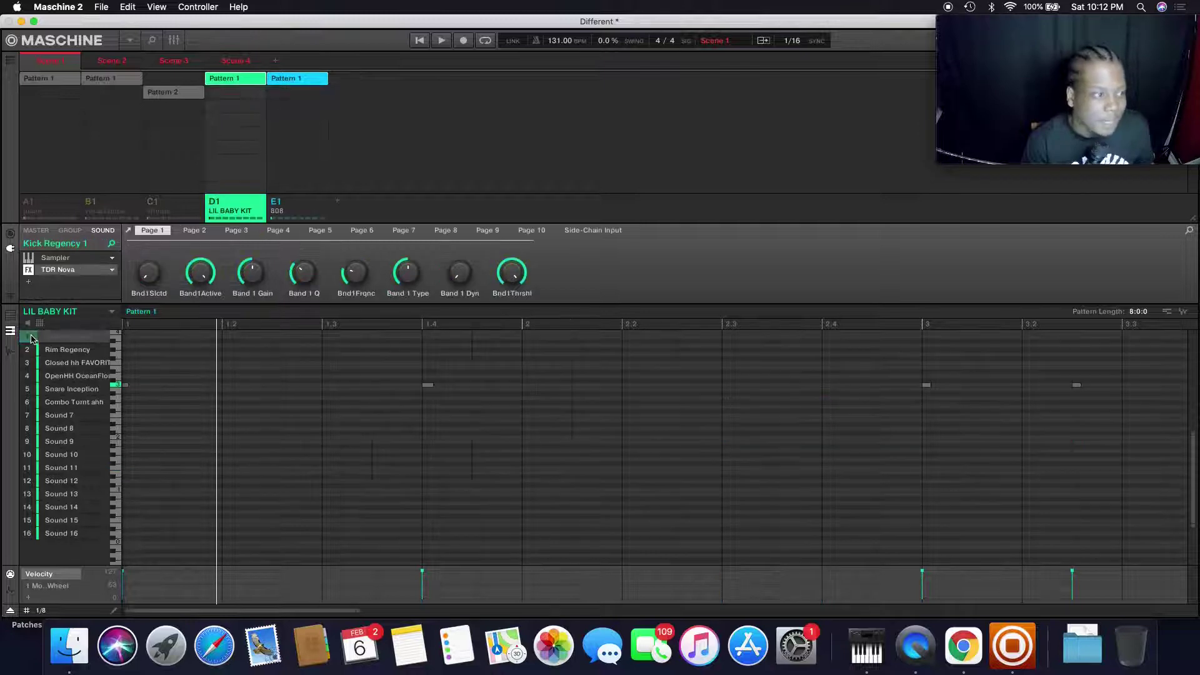
pyautogui.press('space')
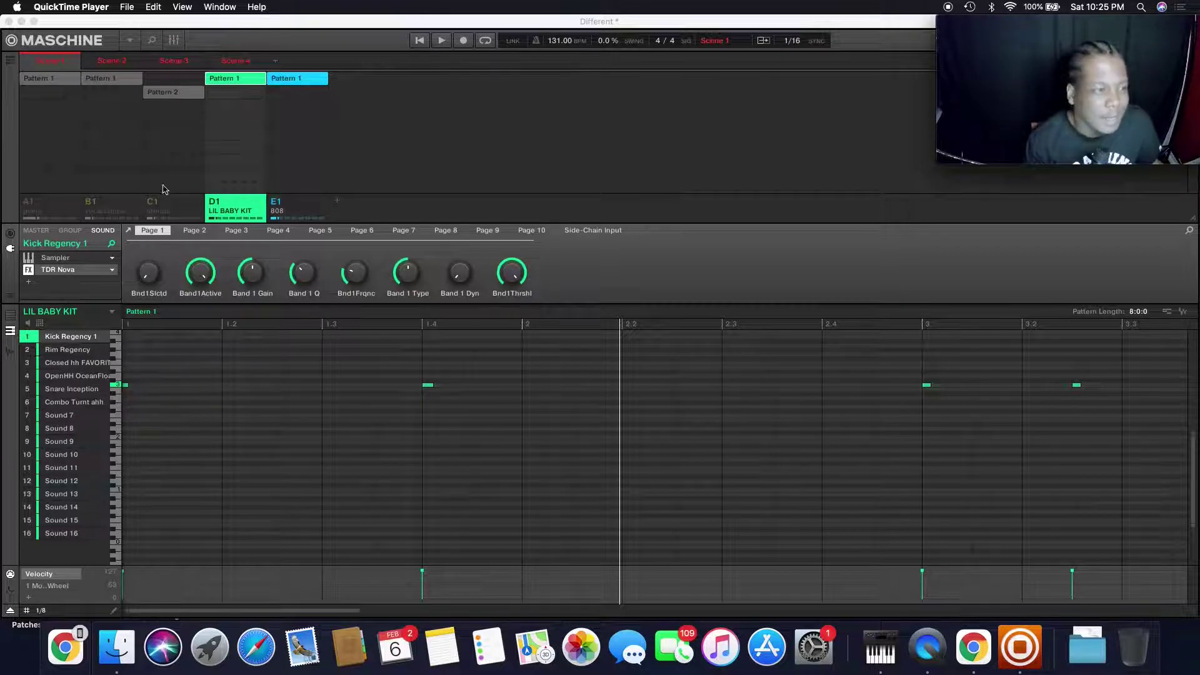
# Unmute the strings, vocal chops and piano groups and play the full beat with every group, then stop playback.
pyautogui.click(154, 203)
pyautogui.click(92, 205)
pyautogui.click(29, 204)
pyautogui.press('space')
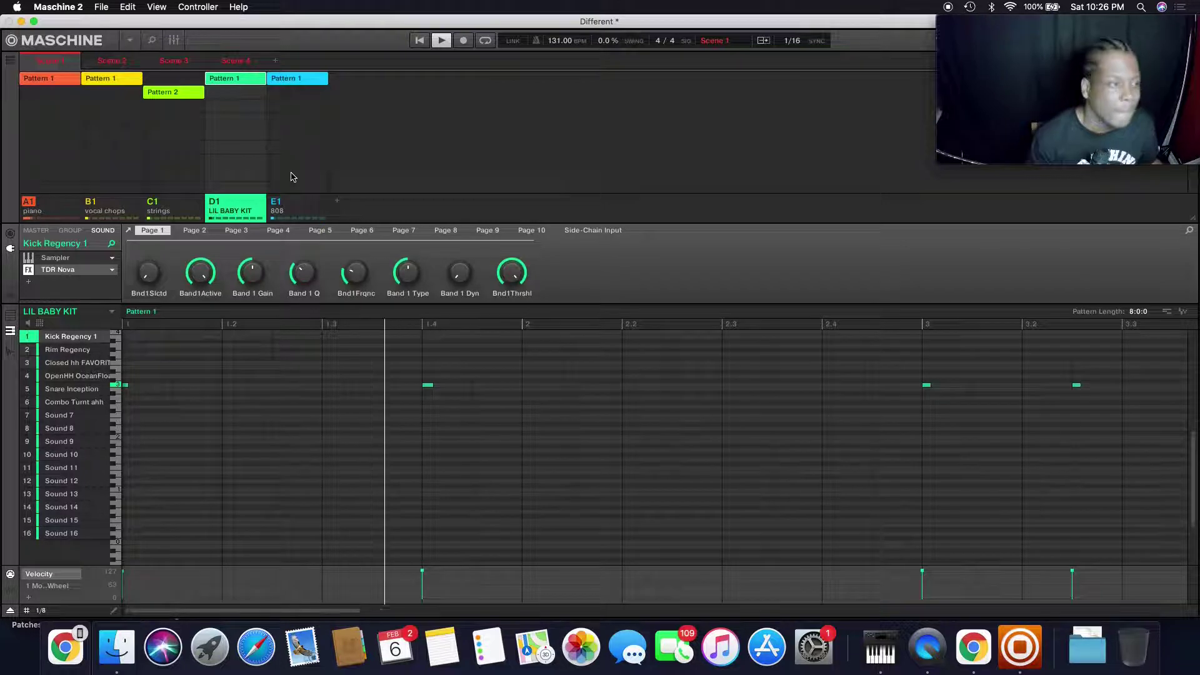
pyautogui.press('space')
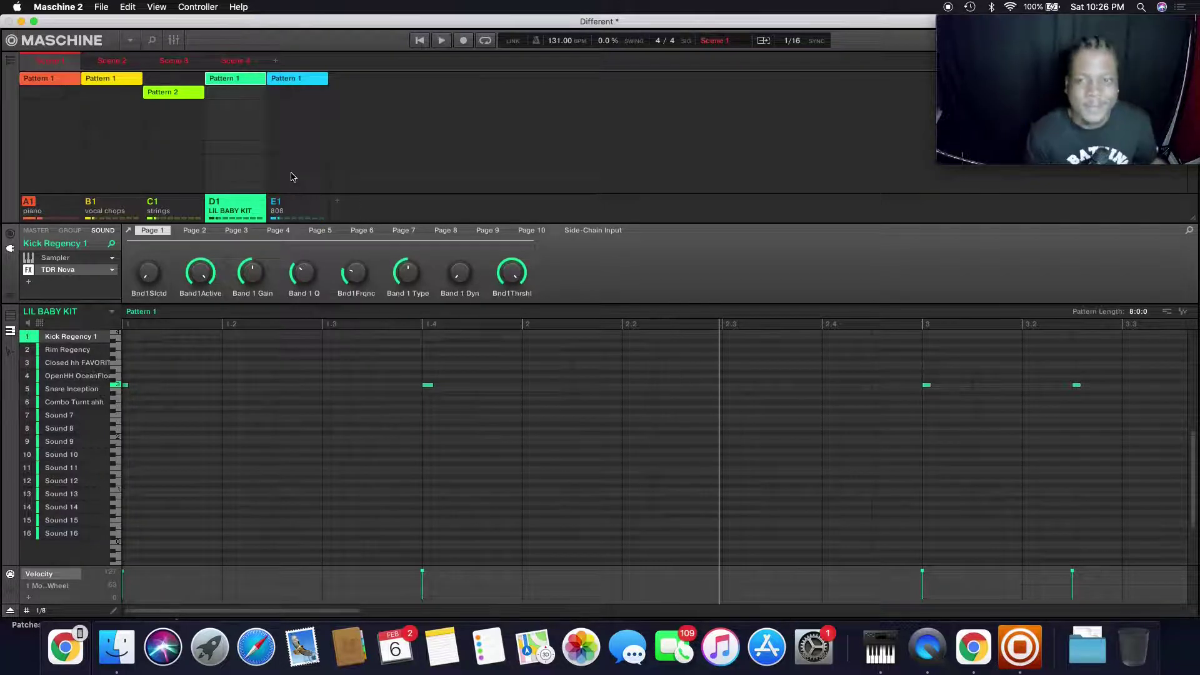